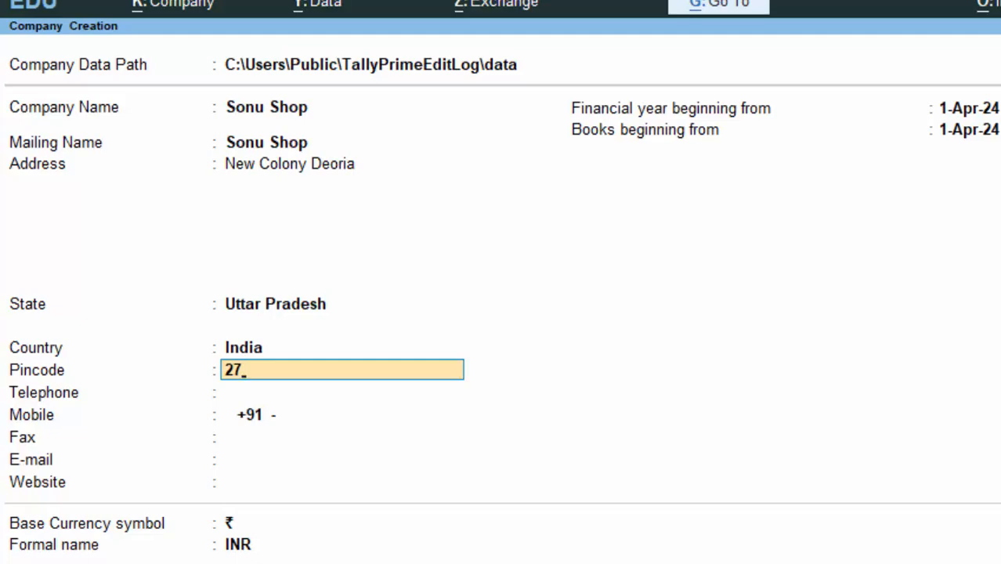
Enter the company's pincode, leave the remaining contact and currency fields at their defaults, and accept the company creation
{"action": "type", "text": "4001"}
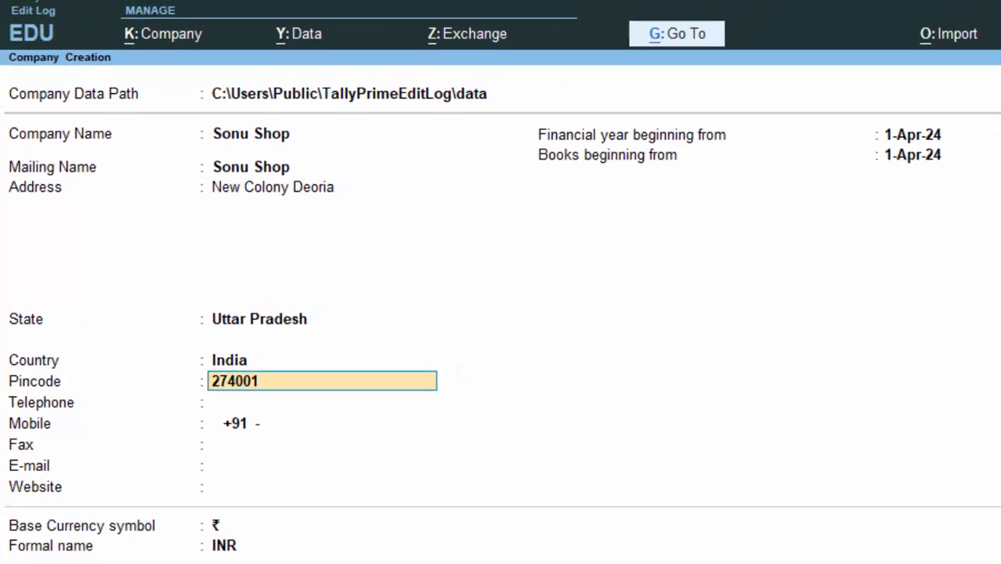
{"action": "key", "text": "Return"}
{"action": "key", "text": "Return"}
{"action": "key", "text": "Return"}
{"action": "key", "text": "Return"}
{"action": "key", "text": "Return"}
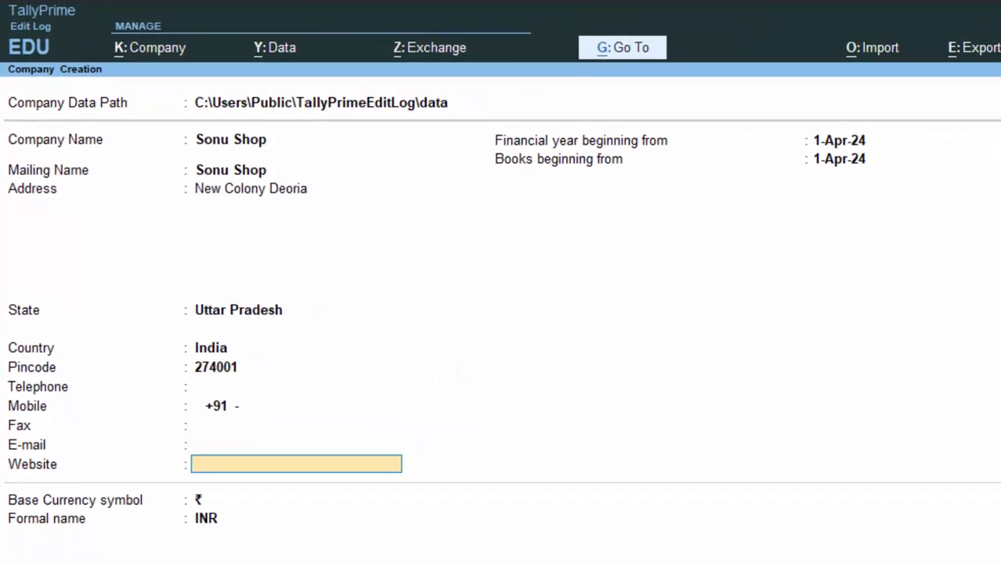
{"action": "key", "text": "Return"}
{"action": "key", "text": "Return"}
{"action": "key", "text": "Return"}
{"action": "key", "text": "Return"}
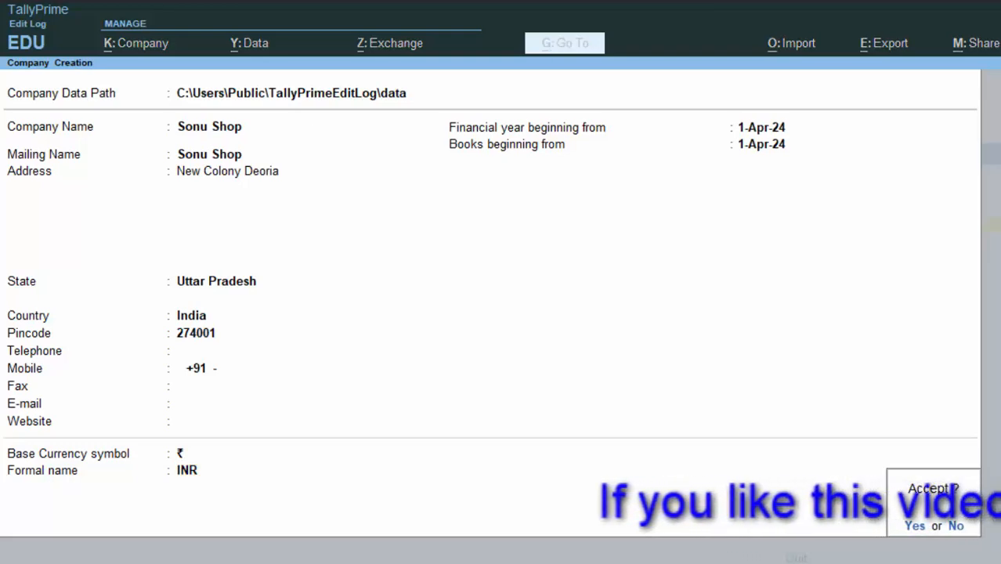
{"action": "key", "text": "y"}
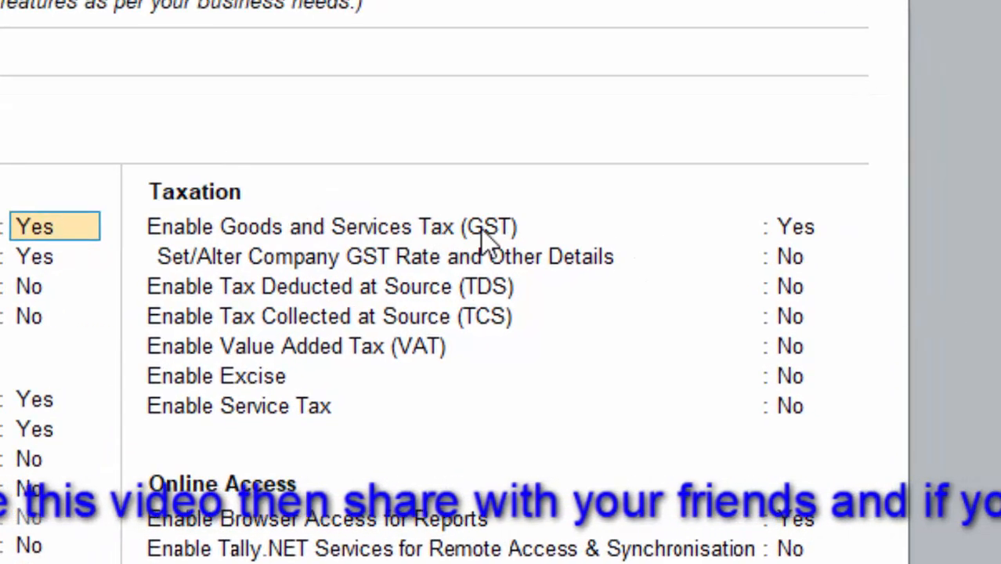
Enable Goods and Services Tax for the company with state Uttar Pradesh, registration type Regular, and Assessee of Other Territory set to No
{"action": "left_click", "coordinate": [783, 229]}
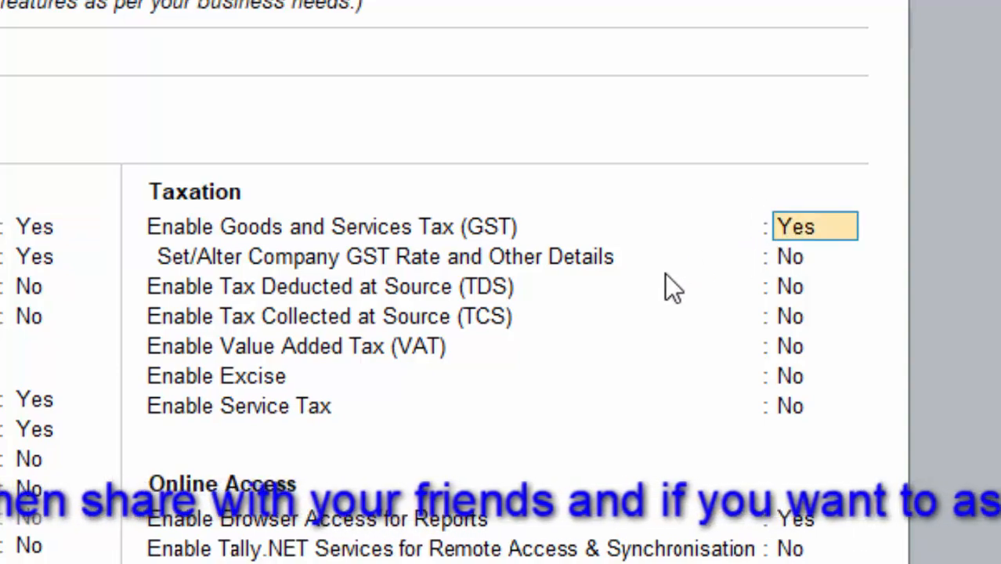
{"action": "type", "text": "y"}
{"action": "key", "text": "Return"}
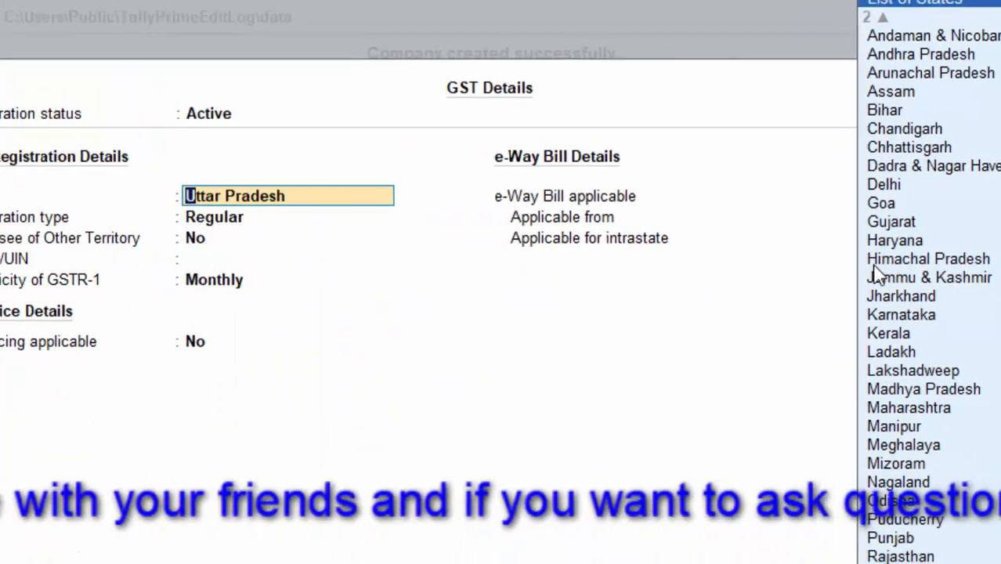
{"action": "key", "text": "Return"}
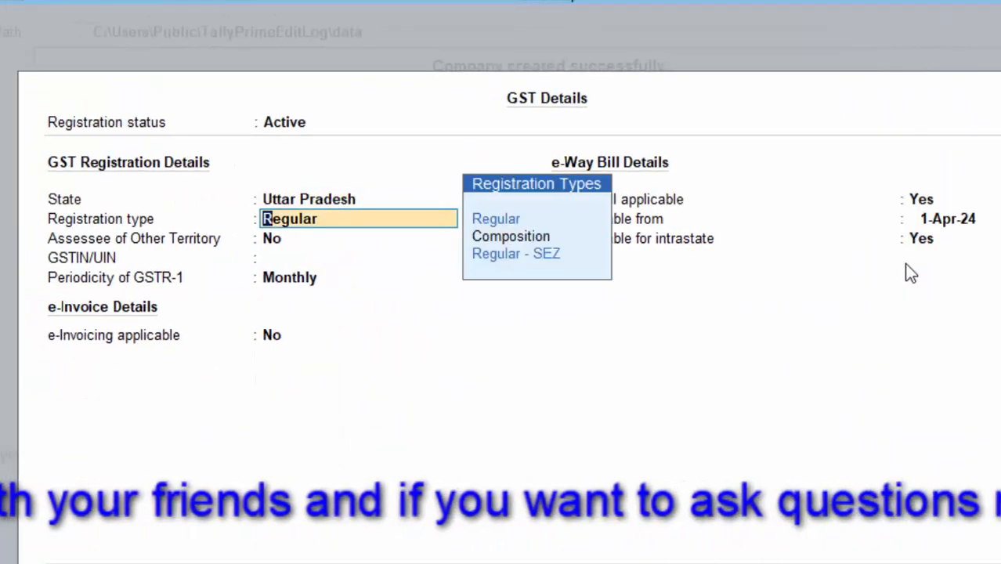
{"action": "key", "text": "Return"}
{"action": "key", "text": "Return"}
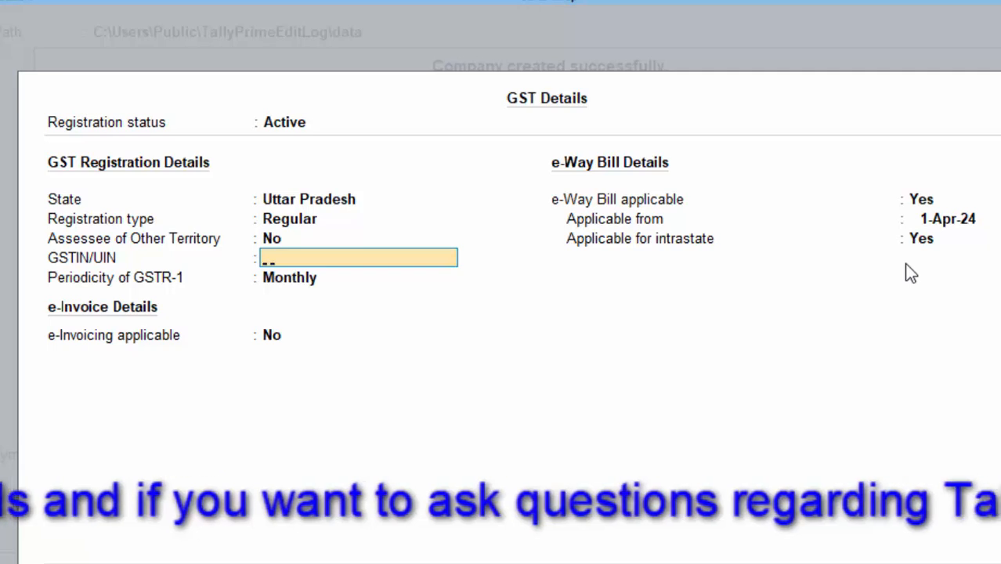
Enter the company's GSTIN/UIN, keep Monthly GSTR-1 periodicity and e-Invoicing at No, and accept the GST details
{"action": "type", "text": "JGJHGJHGHJT666"}
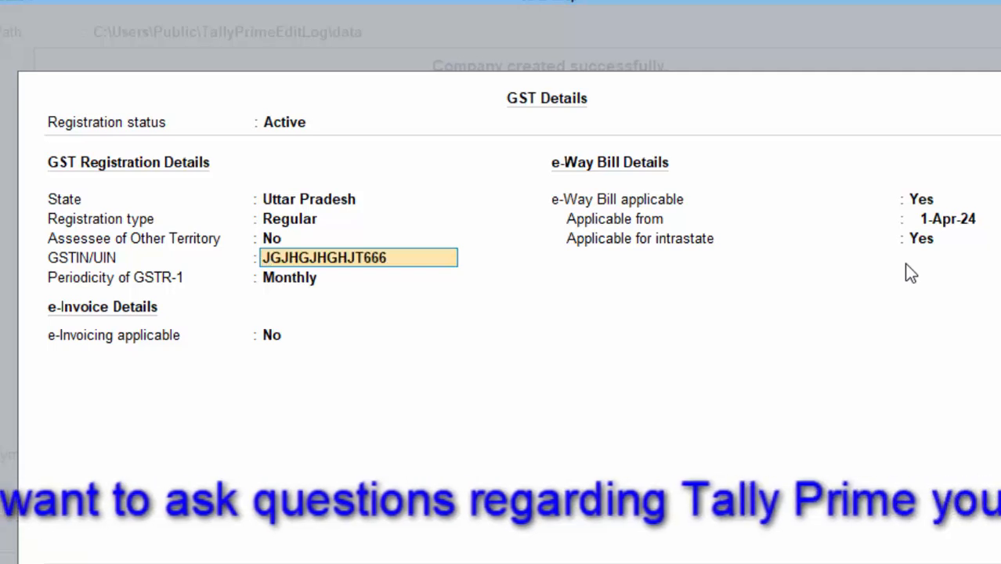
{"action": "type", "text": "8"}
{"action": "key", "text": "Return"}
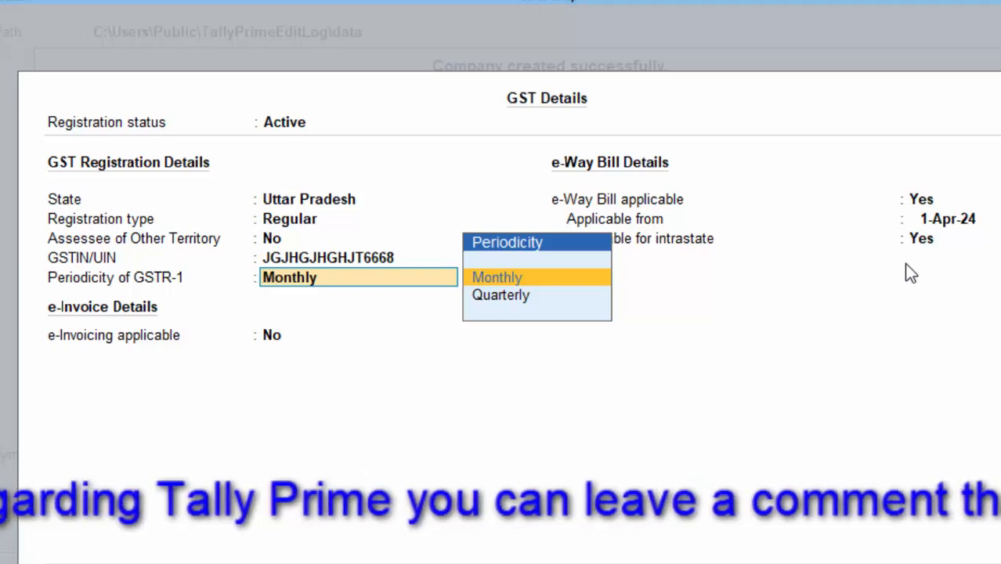
{"action": "key", "text": "Return"}
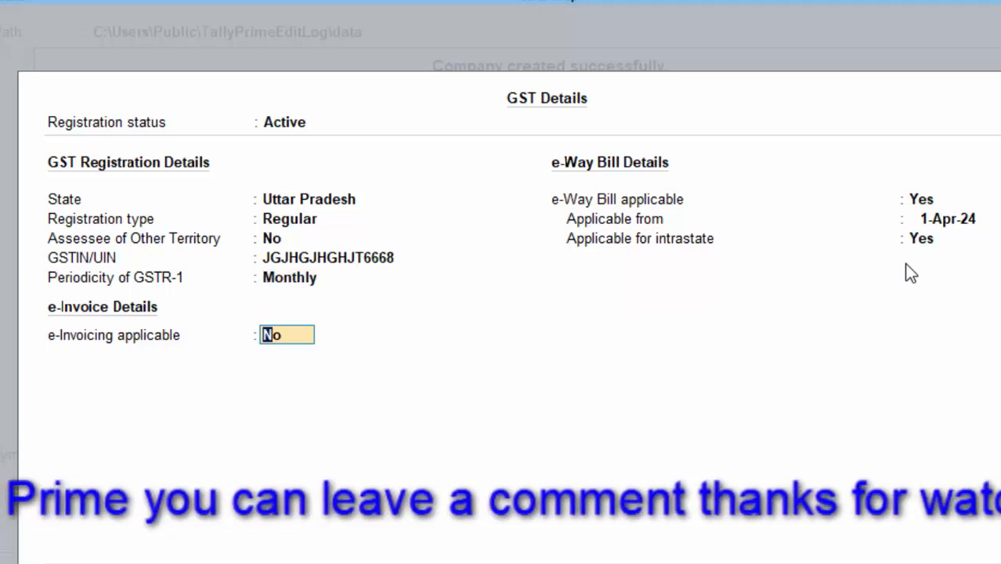
{"action": "key", "text": "Return"}
{"action": "key", "text": "Return"}
{"action": "key", "text": "Return"}
{"action": "key", "text": "Return"}
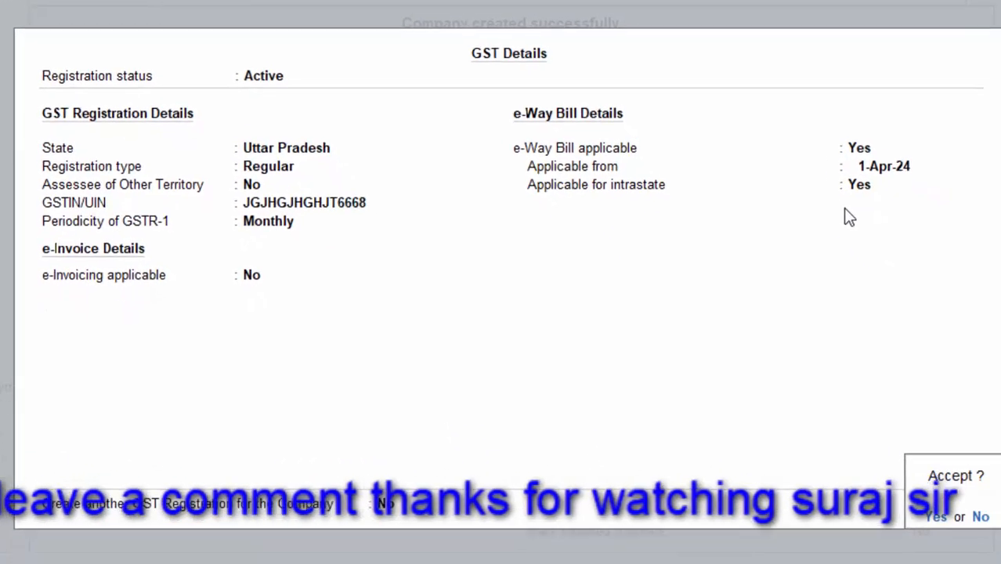
{"action": "key", "text": "Return"}
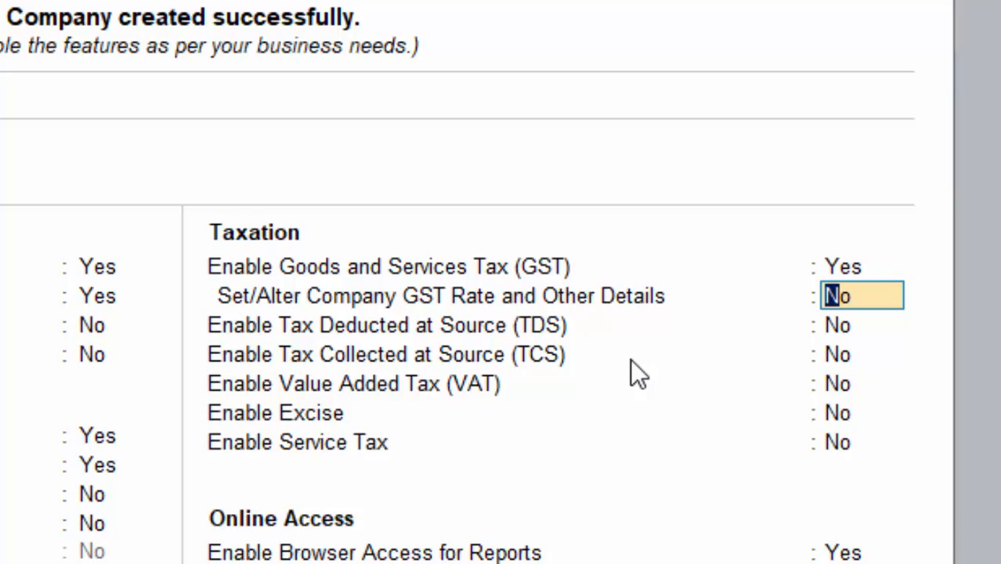
{"action": "type", "text": "y"}
{"action": "key", "text": "Return"}
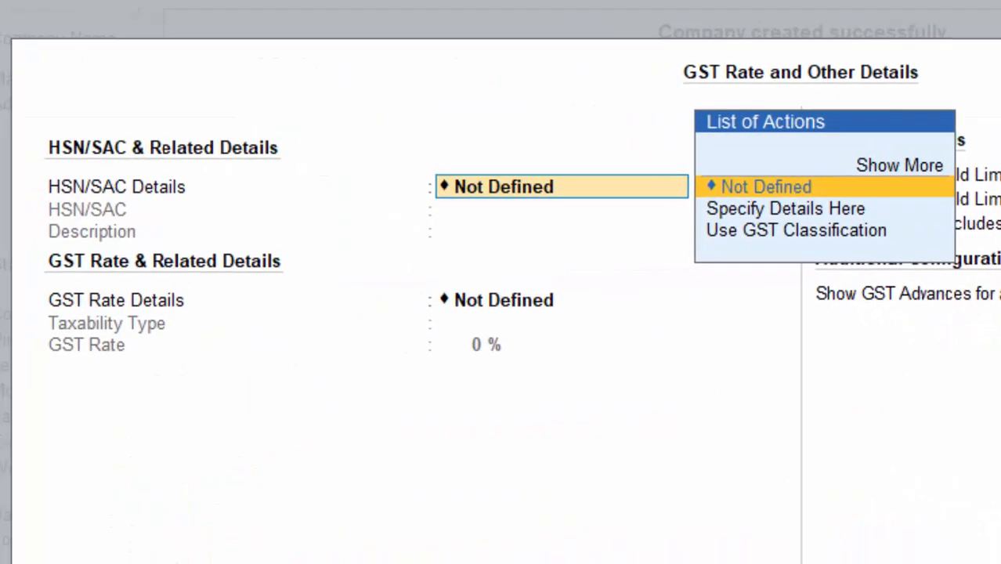
{"action": "key", "text": "Right"}
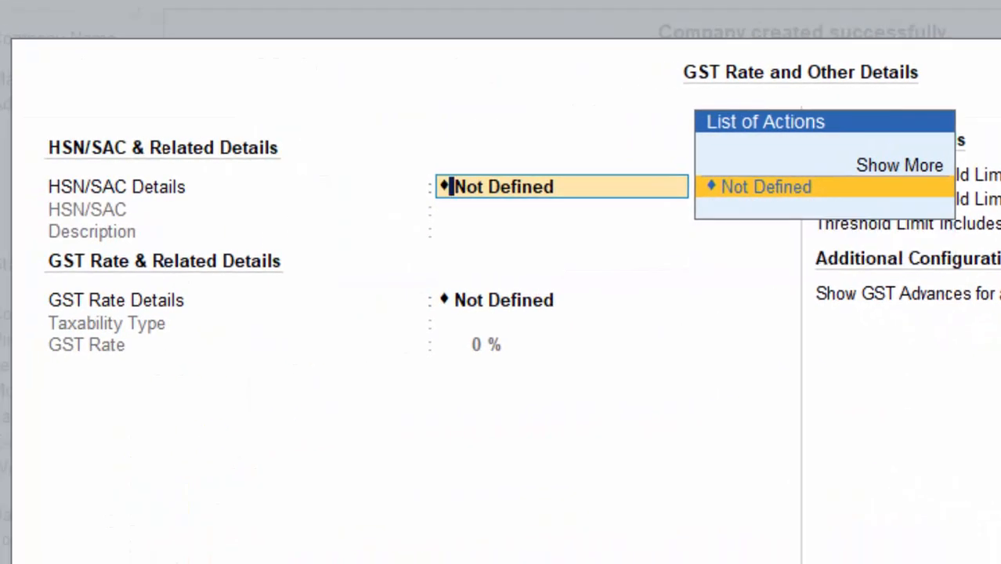
{"action": "key", "text": "BackSpace"}
{"action": "key", "text": "ctrl+a"}
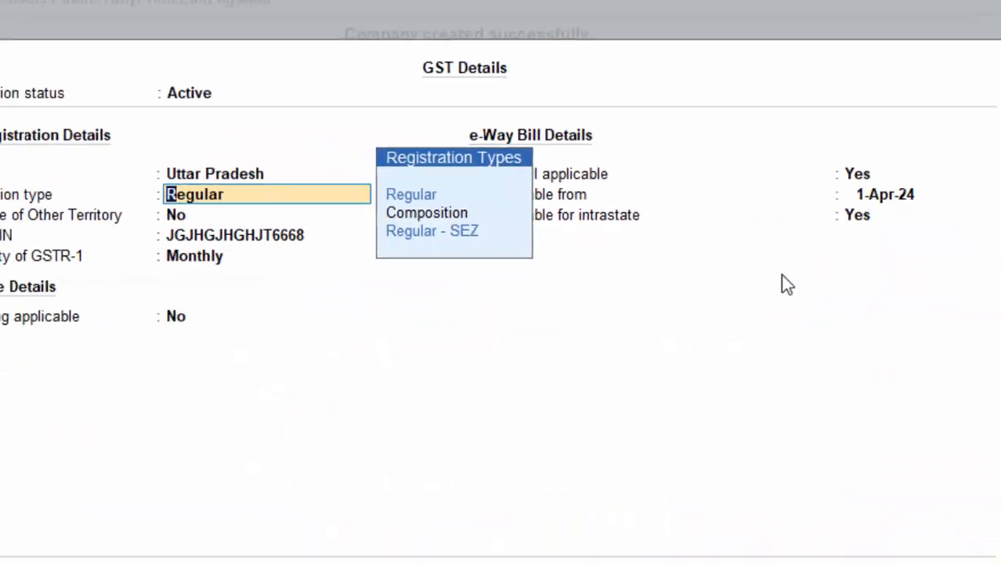
{"action": "key", "text": "Return"}
{"action": "key", "text": "Return"}
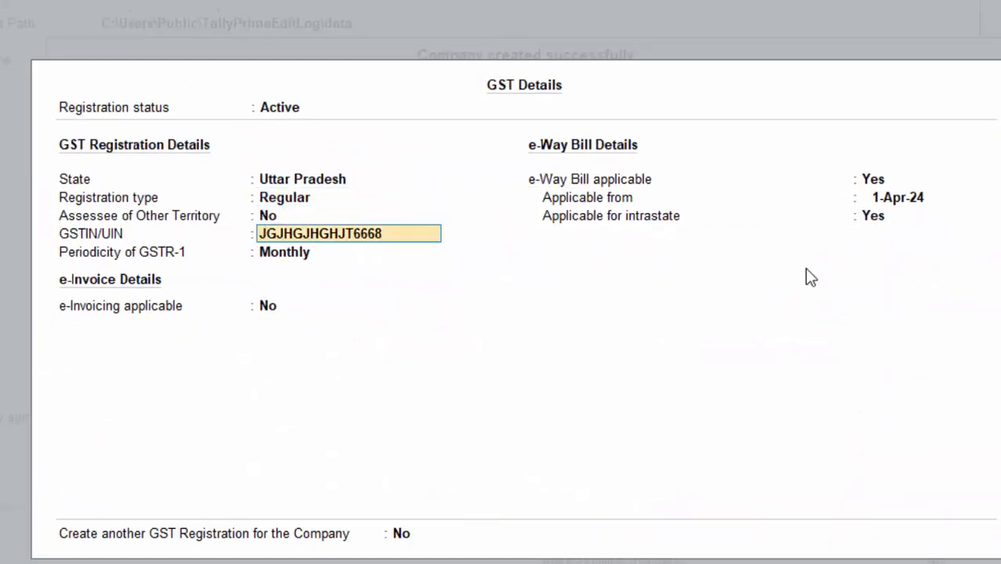
{"action": "key", "text": "Return"}
{"action": "key", "text": "Return"}
{"action": "key", "text": "Return"}
{"action": "key", "text": "Return"}
{"action": "key", "text": "Return"}
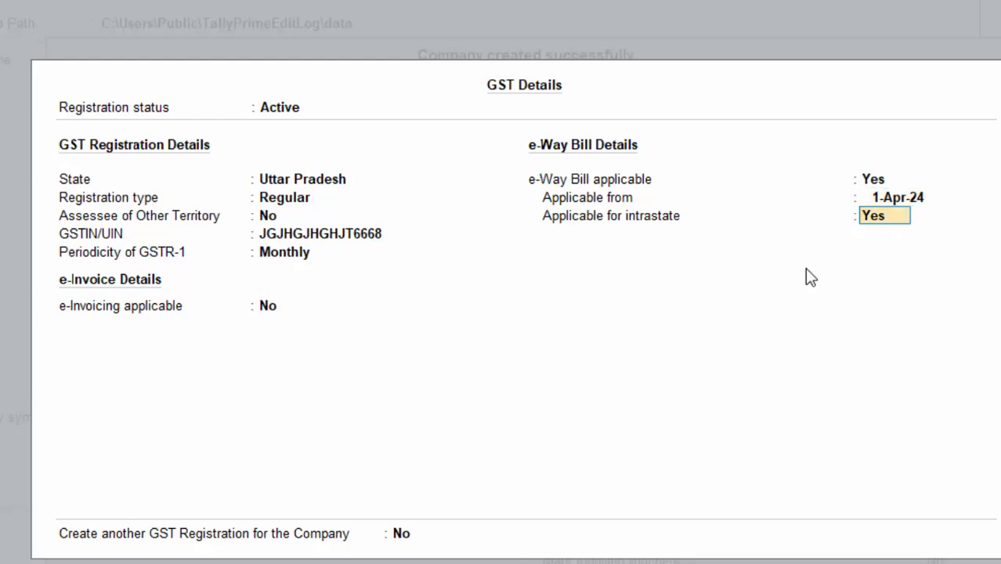
{"action": "key", "text": "Return"}
{"action": "key", "text": "Return"}
{"action": "key", "text": "Return"}
{"action": "key", "text": "Up"}
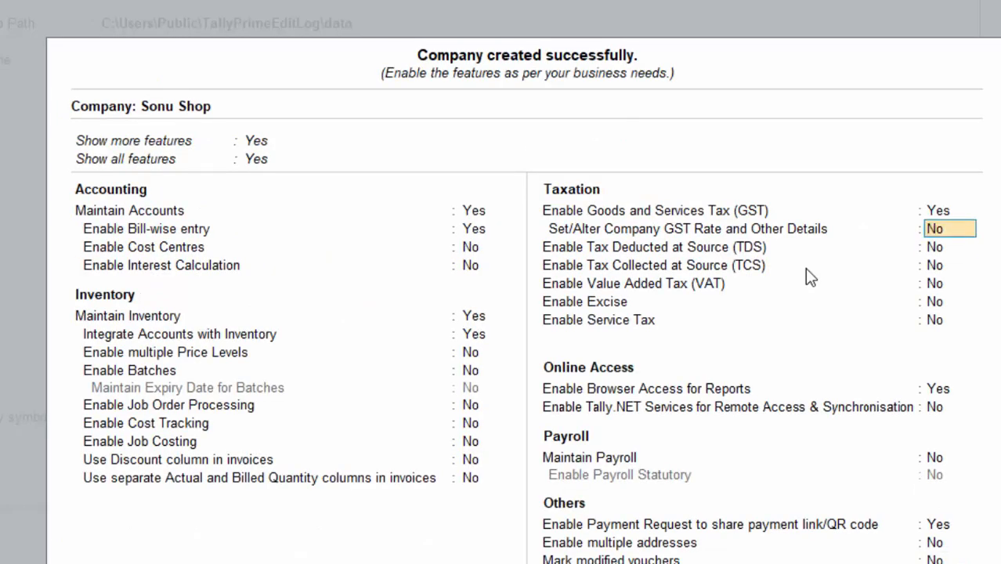
Enable setting company GST rate details and specify HSN/SAC 48758587 with no description
{"action": "type", "text": "y"}
{"action": "key", "text": "Return"}
{"action": "key", "text": "Down"}
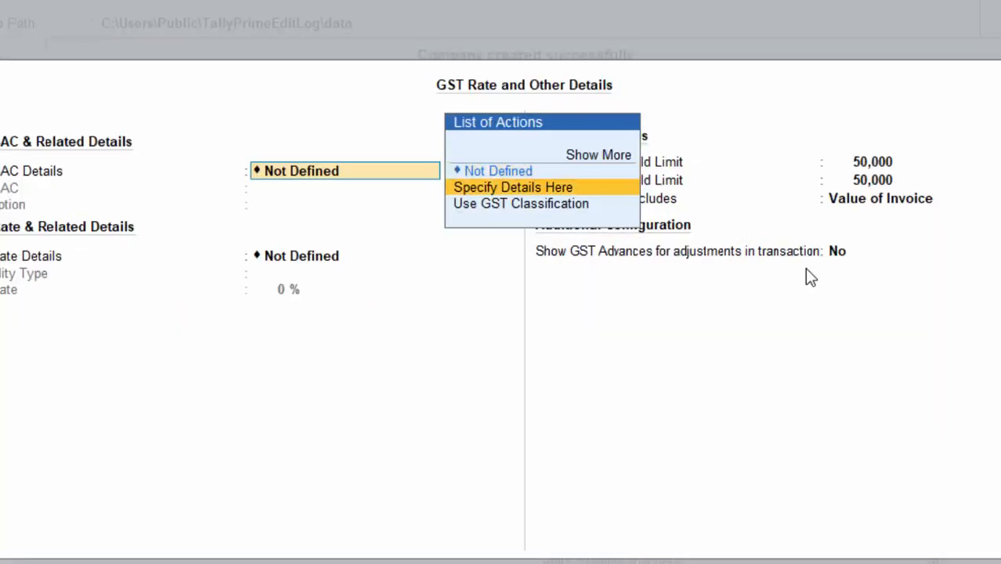
{"action": "key", "text": "Return"}
{"action": "type", "text": "4875"}
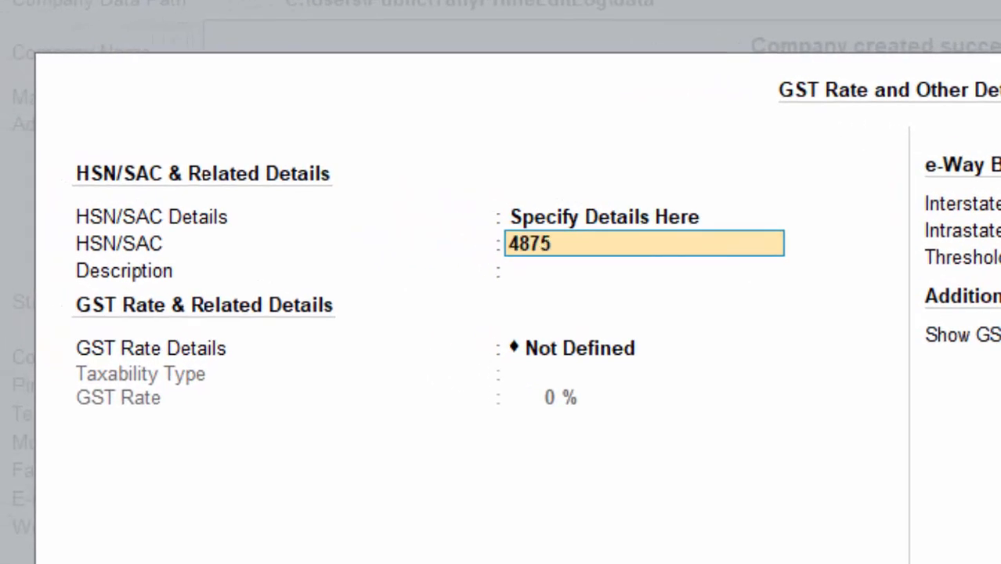
{"action": "type", "text": "8587"}
{"action": "key", "text": "Return"}
{"action": "key", "text": "Return"}
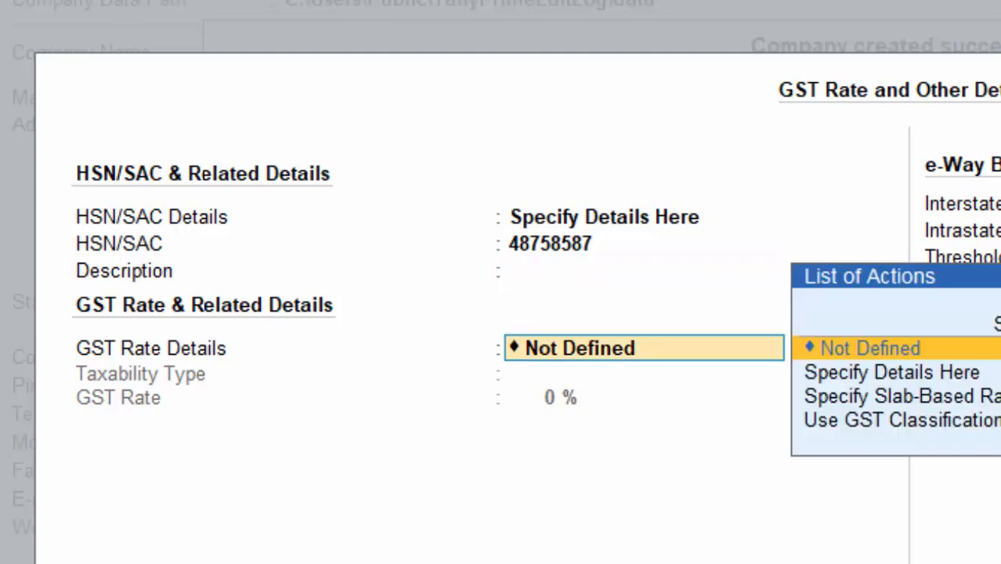
Specify the GST rate details as Taxable at 18 % and accept them, leaving TDS, TCS, VAT and Excise disabled
{"action": "key", "text": "Down"}
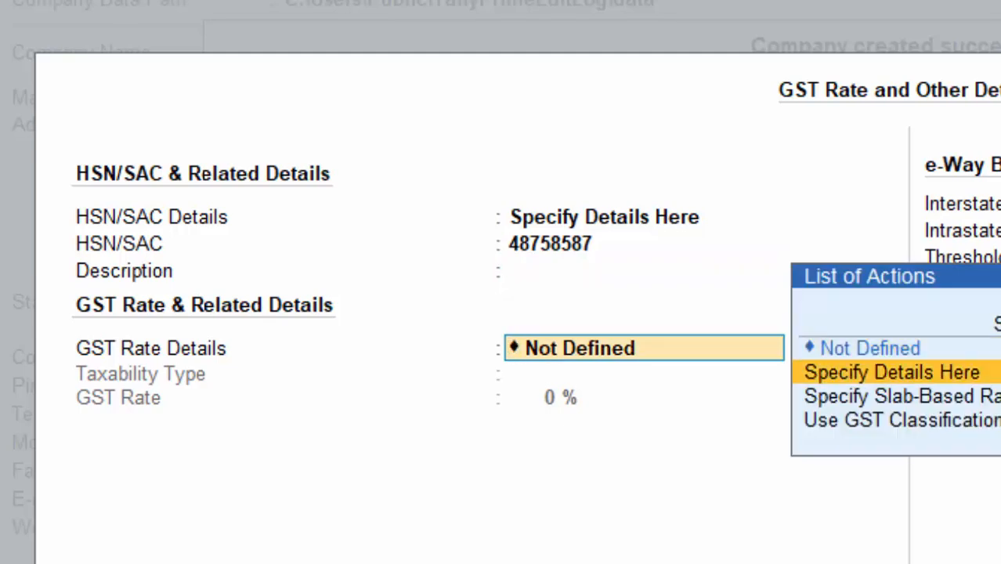
{"action": "key", "text": "Return"}
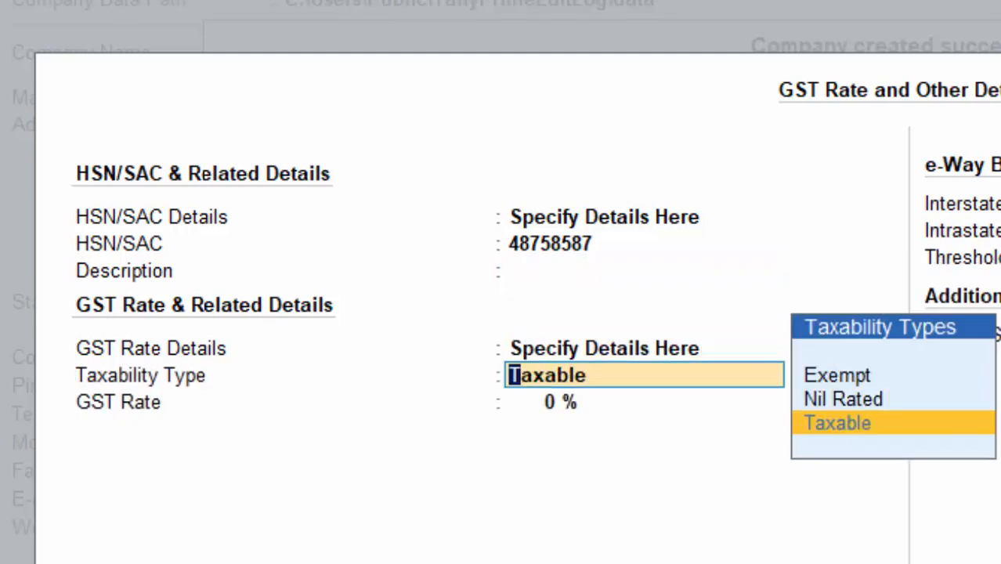
{"action": "key", "text": "Return"}
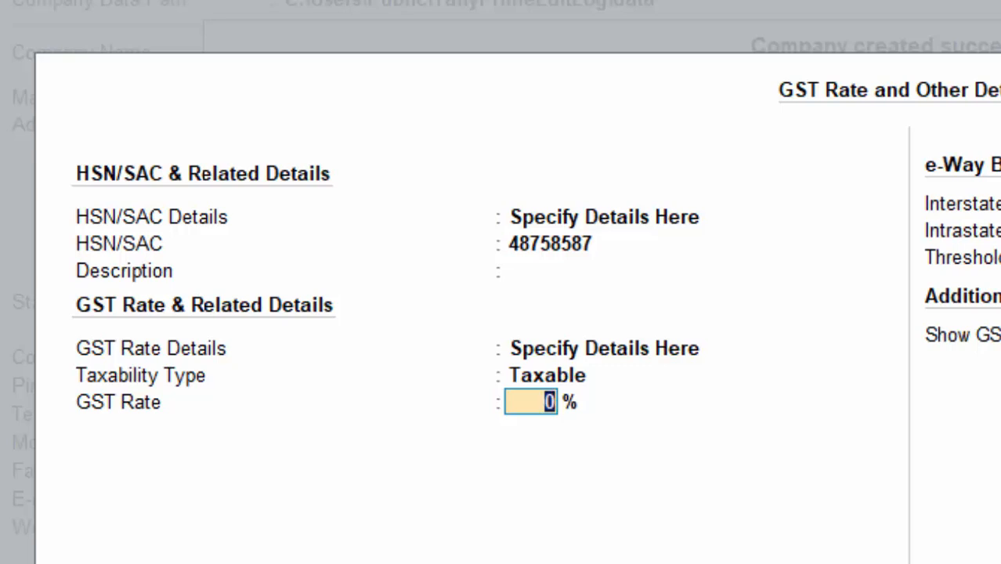
{"action": "type", "text": "18"}
{"action": "key", "text": "Return"}
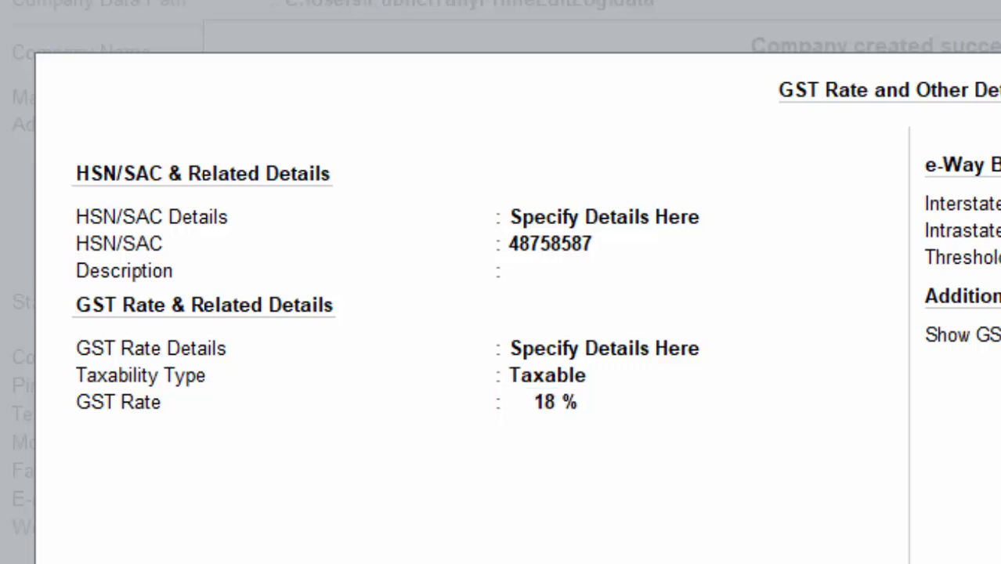
{"action": "key", "text": "Return"}
{"action": "key", "text": "Return"}
{"action": "key", "text": "Return"}
{"action": "key", "text": "Return"}
{"action": "key", "text": "Return"}
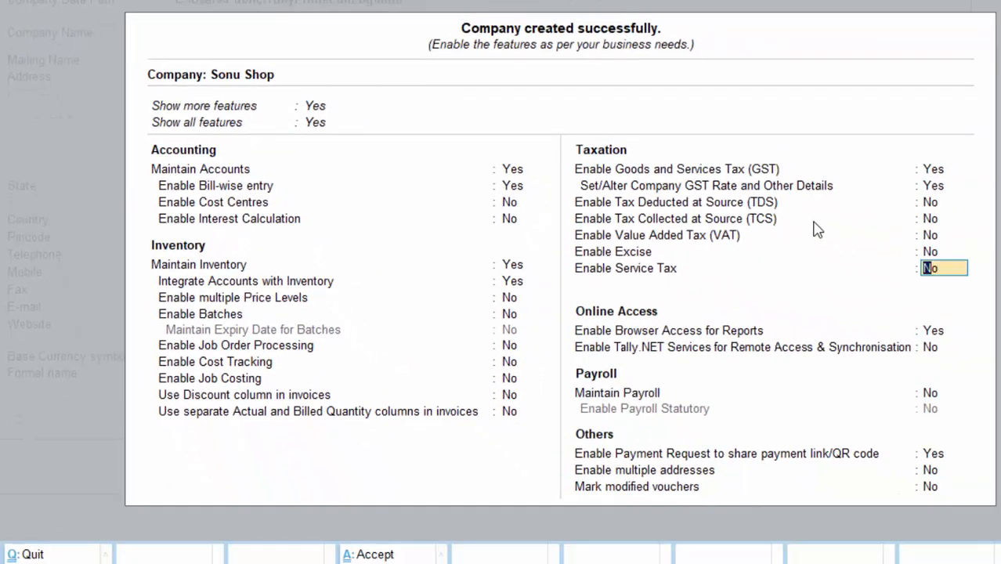
Disable browser access for reports, keeping payment requests enabled and Tally.NET services and payroll at No
{"action": "key", "text": "Return"}
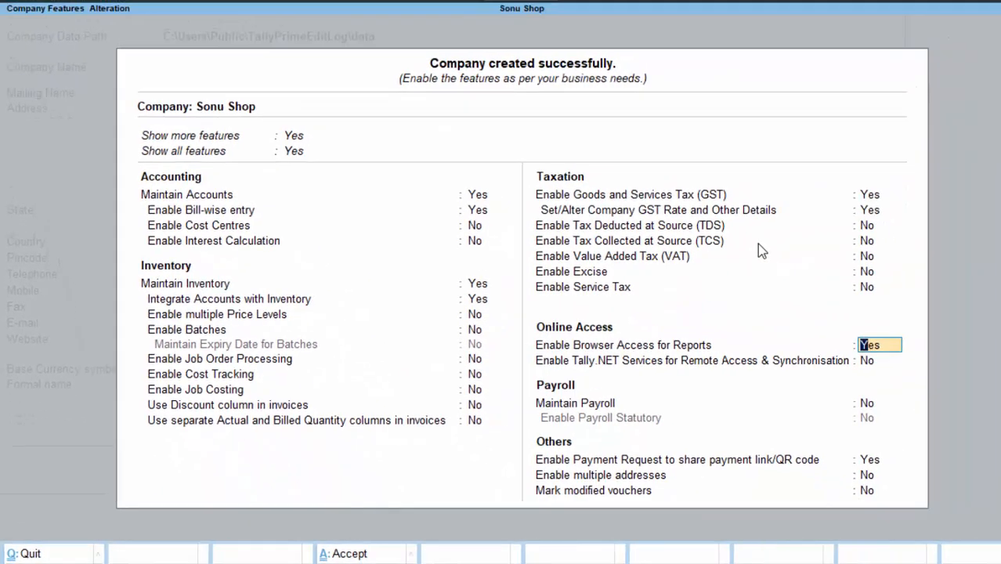
{"action": "type", "text": "n"}
{"action": "key", "text": "Return"}
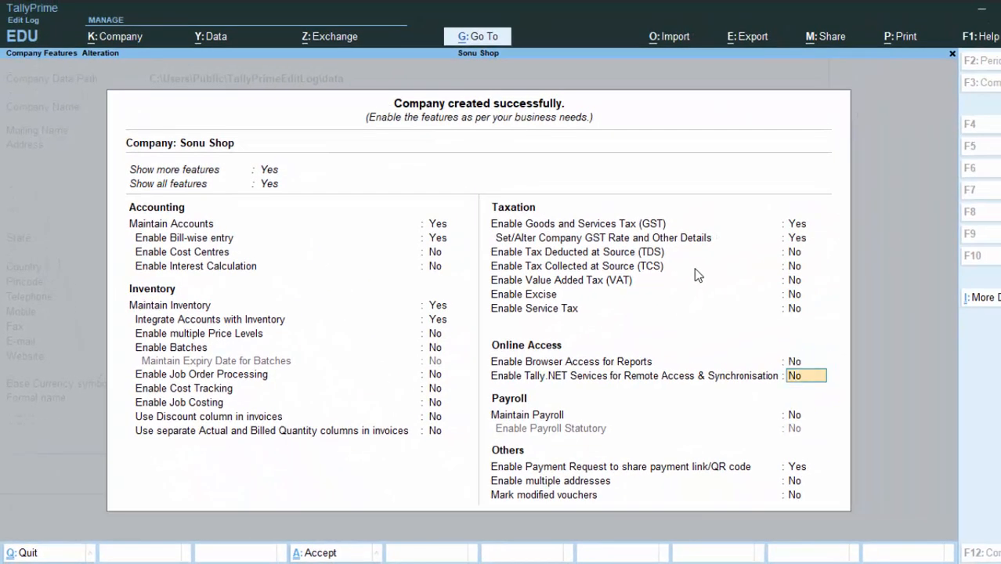
{"action": "key", "text": "Return"}
{"action": "key", "text": "Return"}
{"action": "key", "text": "Return"}
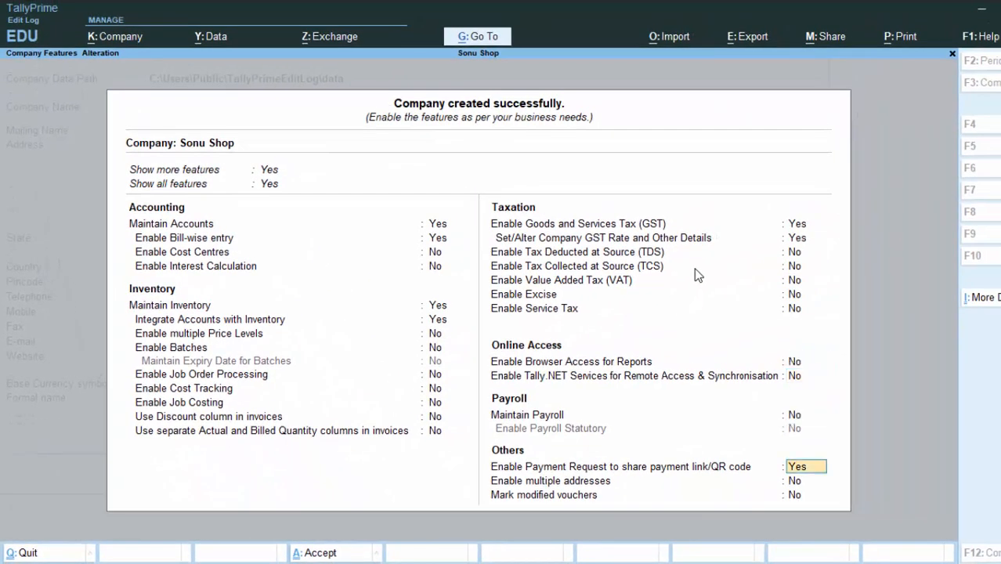
Quit the merchant profile without creating one and accept the company features
{"action": "key", "text": "Escape"}
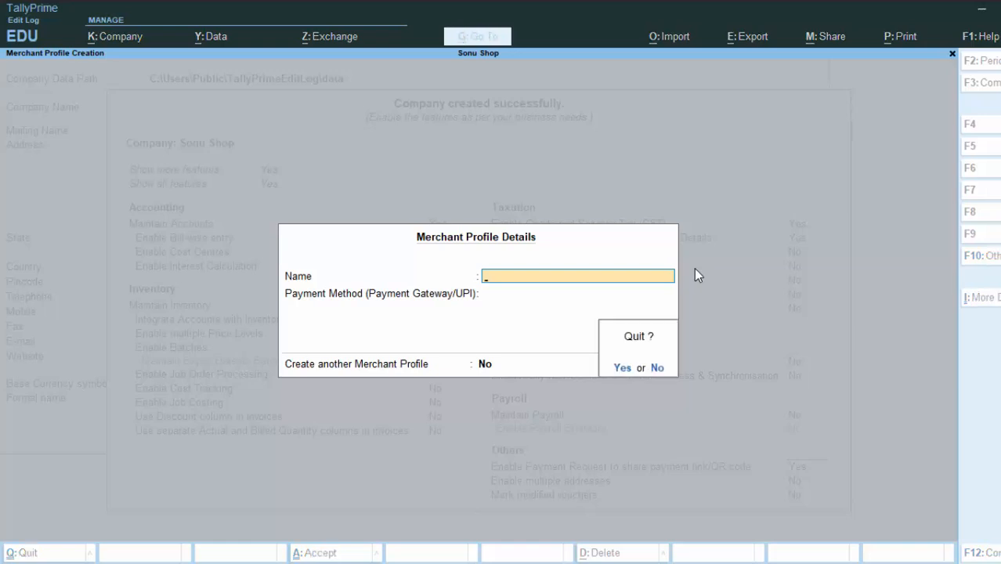
{"action": "key", "text": "y"}
{"action": "key", "text": "Return"}
{"action": "key", "text": "Return"}
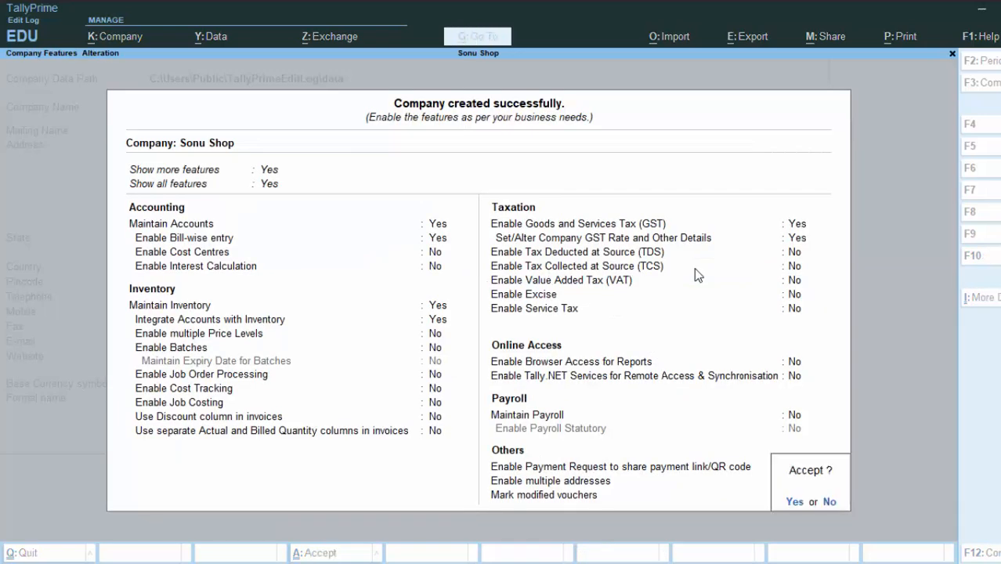
{"action": "key", "text": "y"}
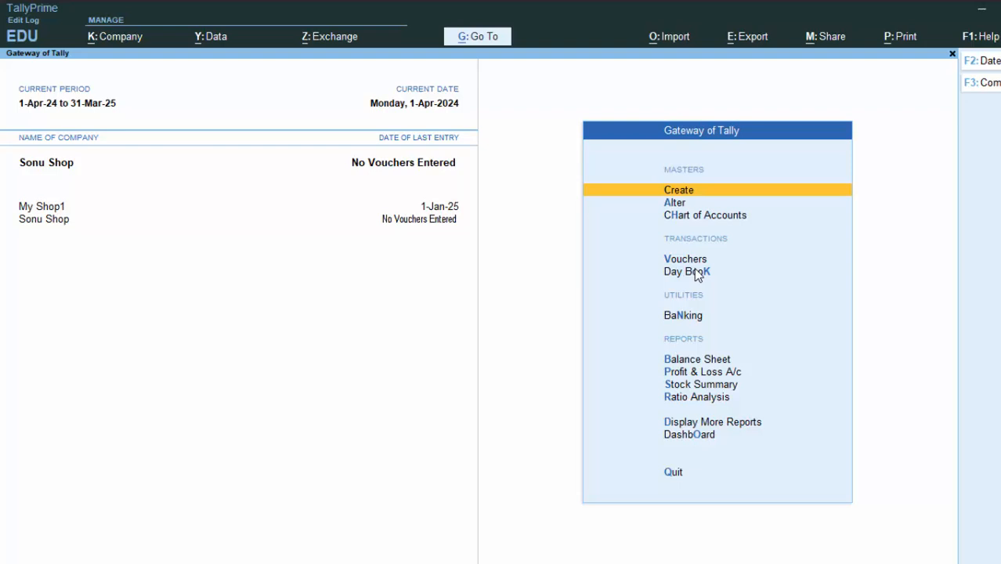
Open voucher entry for Sonu Shop and switch the voucher type to Receipt
{"action": "key", "text": "v"}
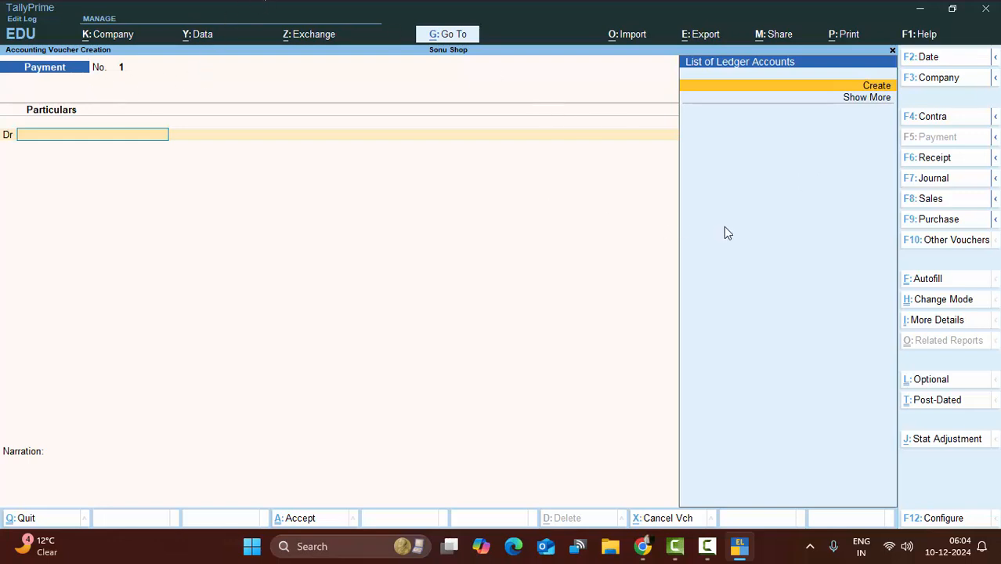
{"action": "key", "text": "F6"}
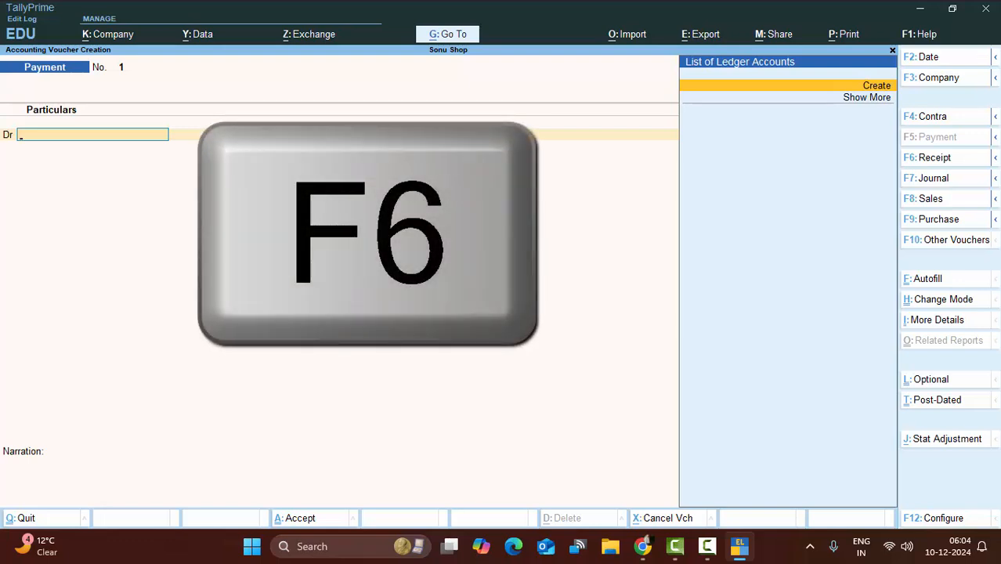
{"action": "left_click", "coordinate": [909, 160]}
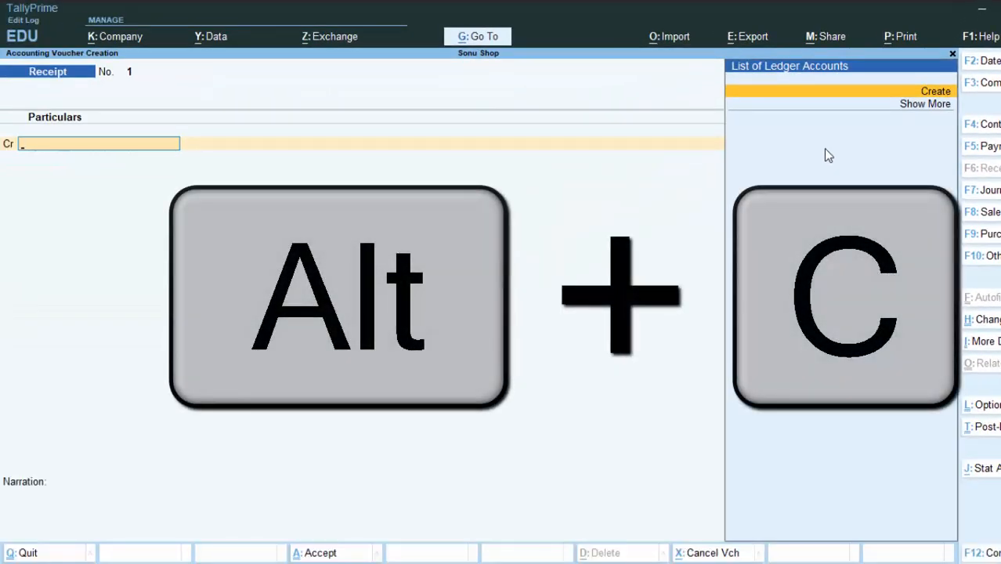
{"action": "key", "text": "alt"}
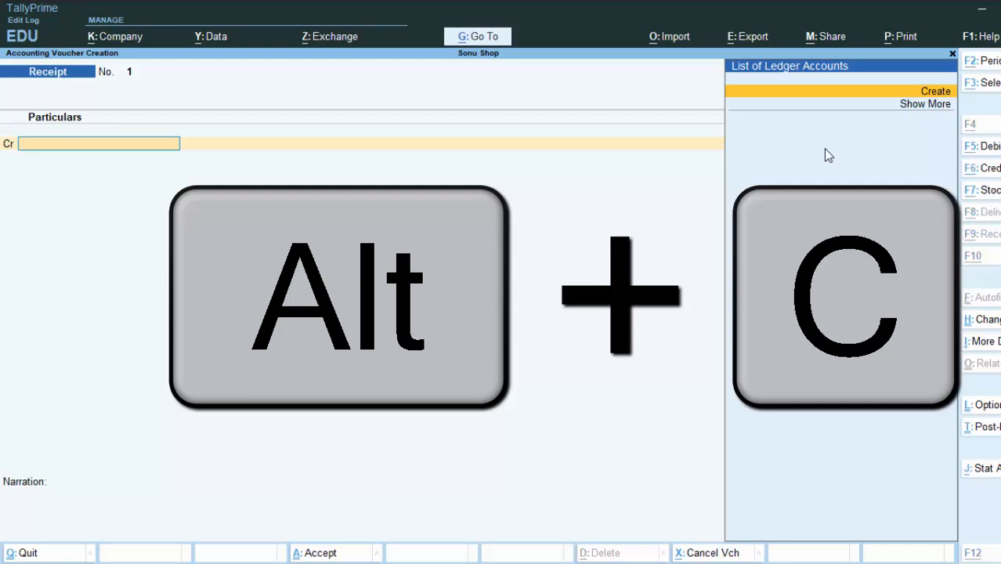
{"action": "key", "text": "alt+c"}
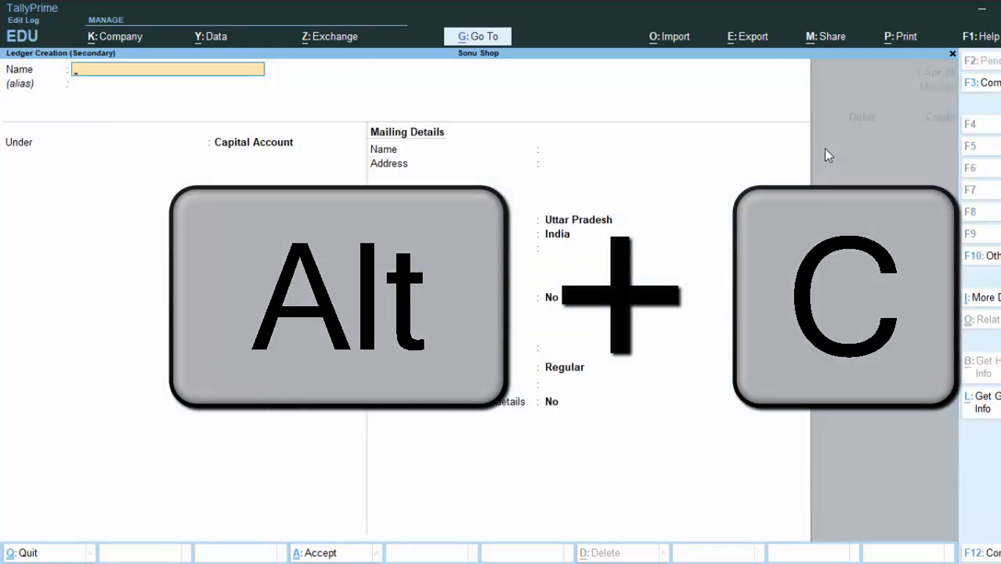
{"action": "key", "text": "Escape"}
{"action": "key", "text": "Return"}
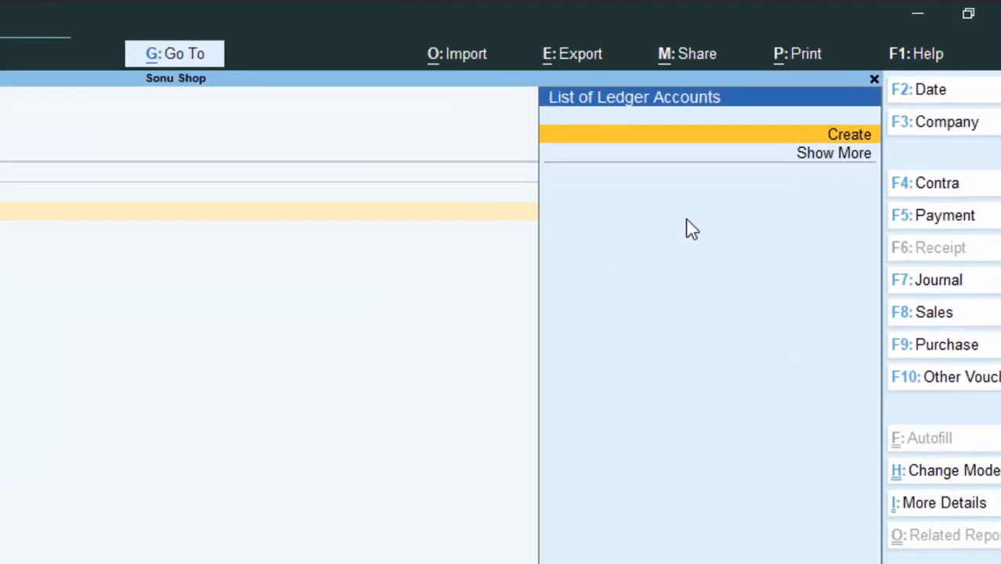
Create a ledger for the receipt's credit line named Capital A/c, without an alias, under the Capital Account group
{"action": "key", "text": "alt+c"}
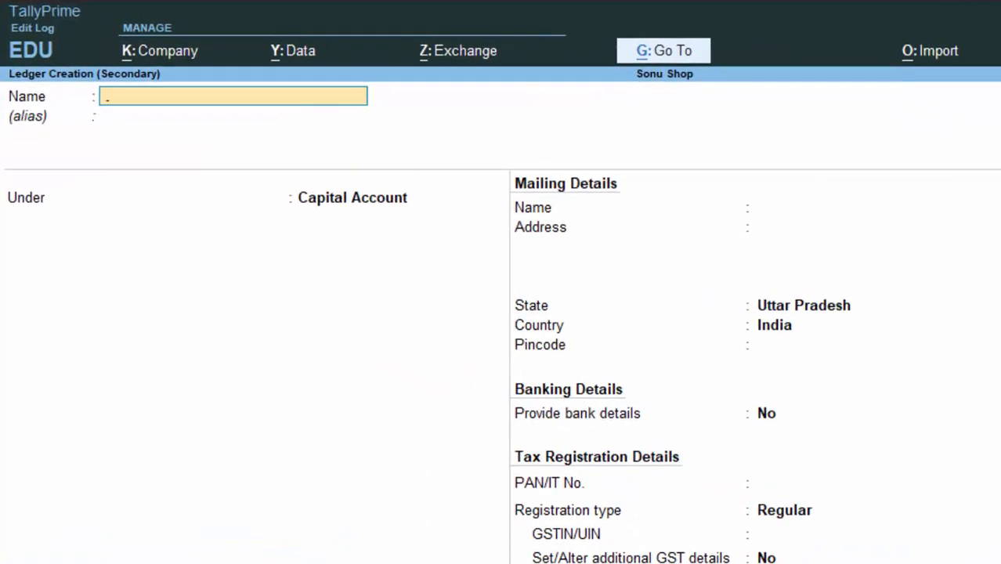
{"action": "type", "text": "Capital a/c"}
{"action": "key", "text": "Return"}
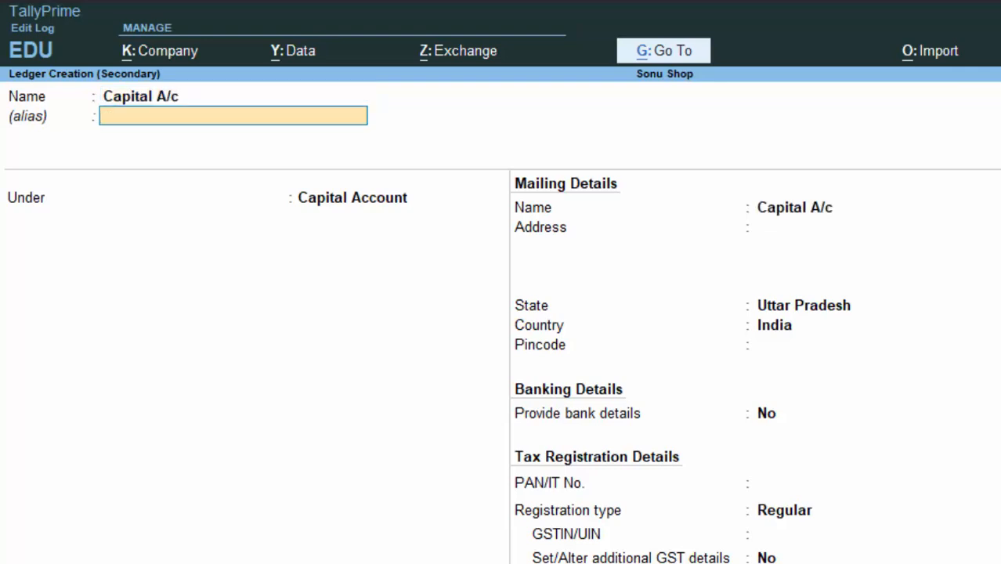
{"action": "key", "text": "Return"}
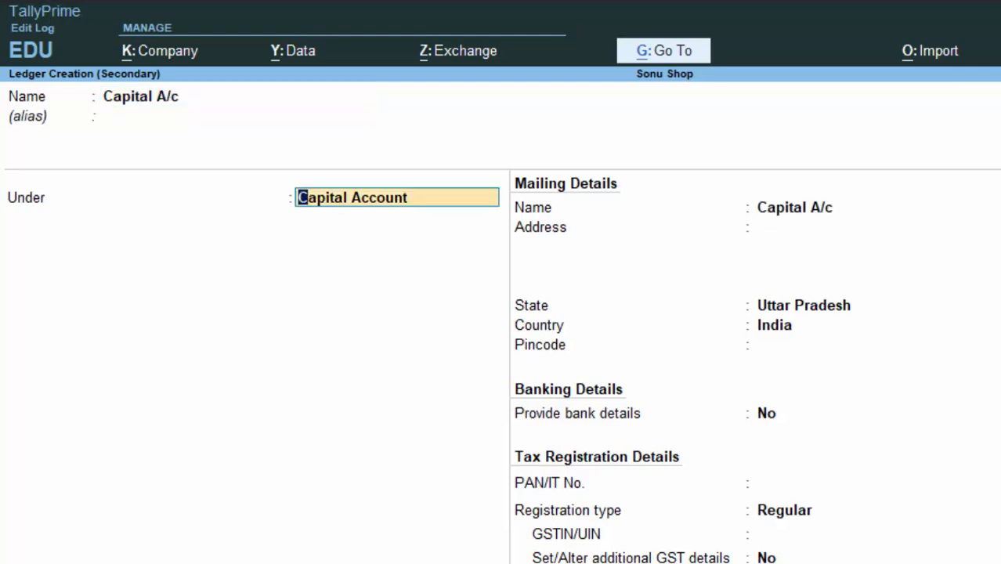
{"action": "key", "text": "Return"}
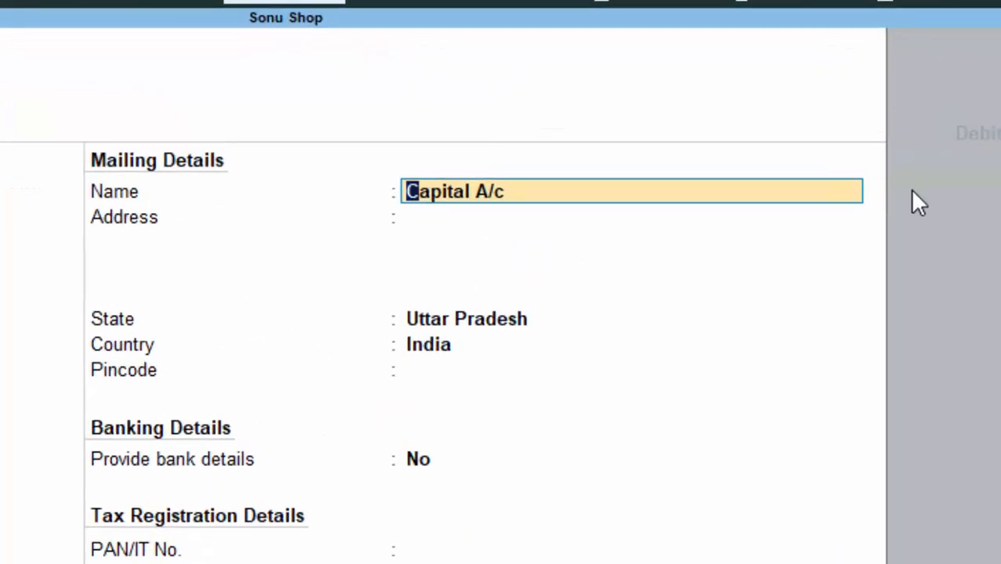
Enter the owner's name as the mailing name, leave the address blank, keep the remaining defaults and save the Capital A/c ledger
{"action": "type", "text": "Mr"}
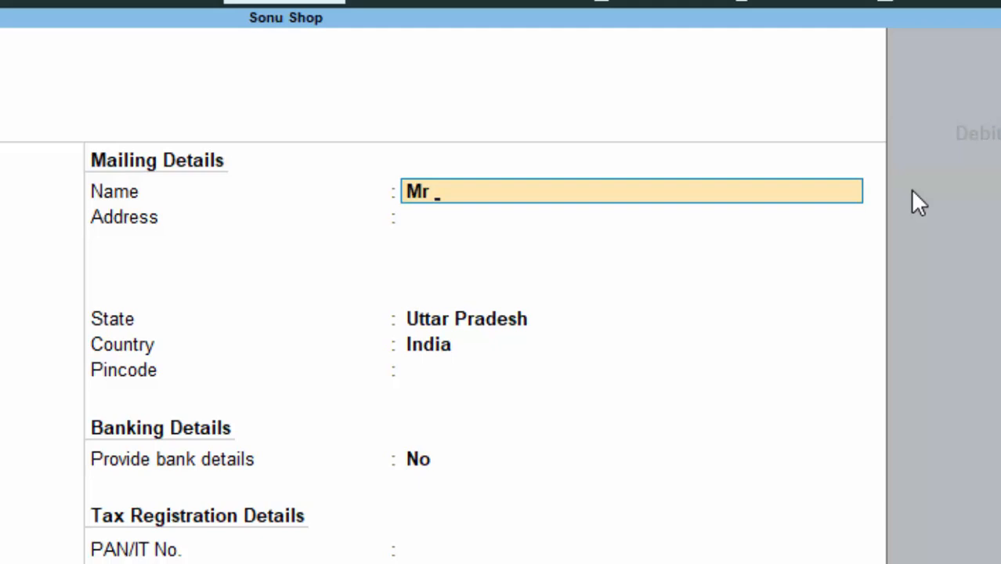
{"action": "type", "text": " Rit"}
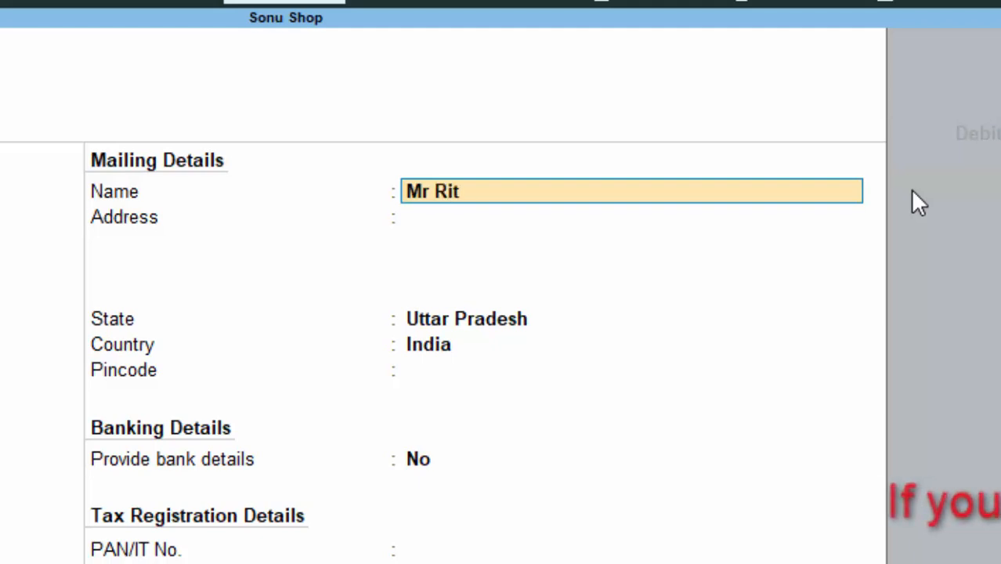
{"action": "type", "text": "esh"}
{"action": "key", "text": "Return"}
{"action": "key", "text": "Return"}
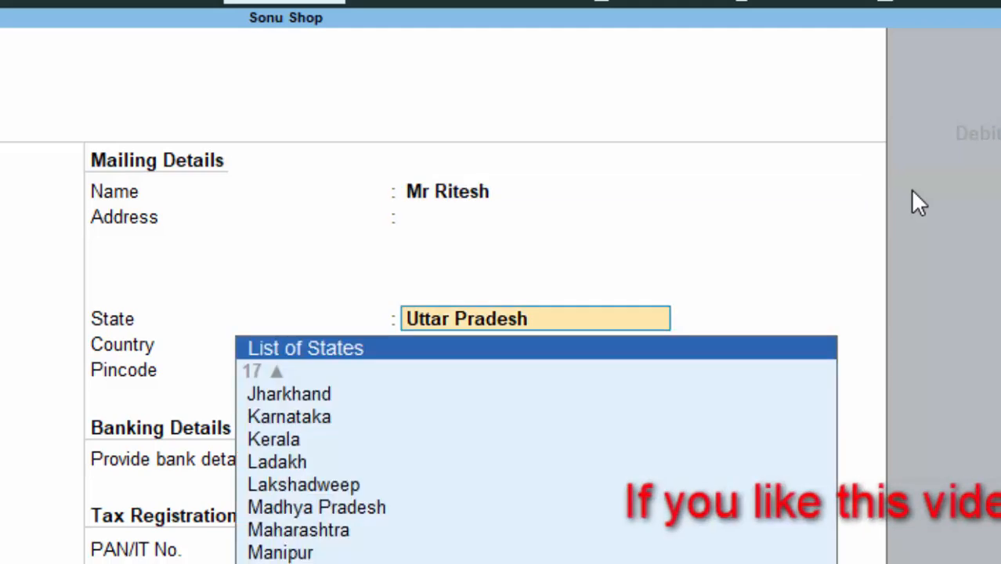
{"action": "key", "text": "Return"}
{"action": "key", "text": "Return"}
{"action": "key", "text": "Return"}
{"action": "key", "text": "Return"}
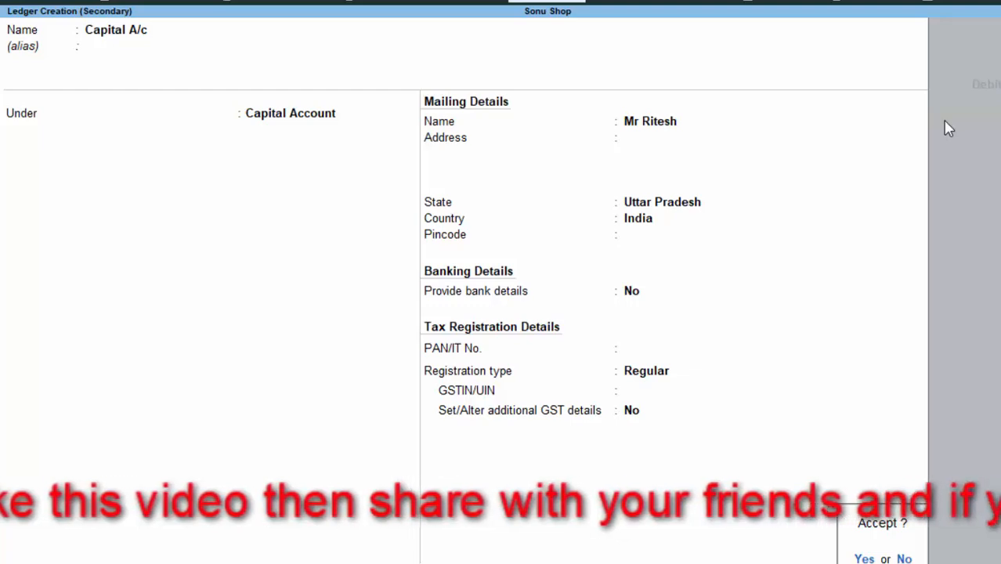
{"action": "key", "text": "Return"}
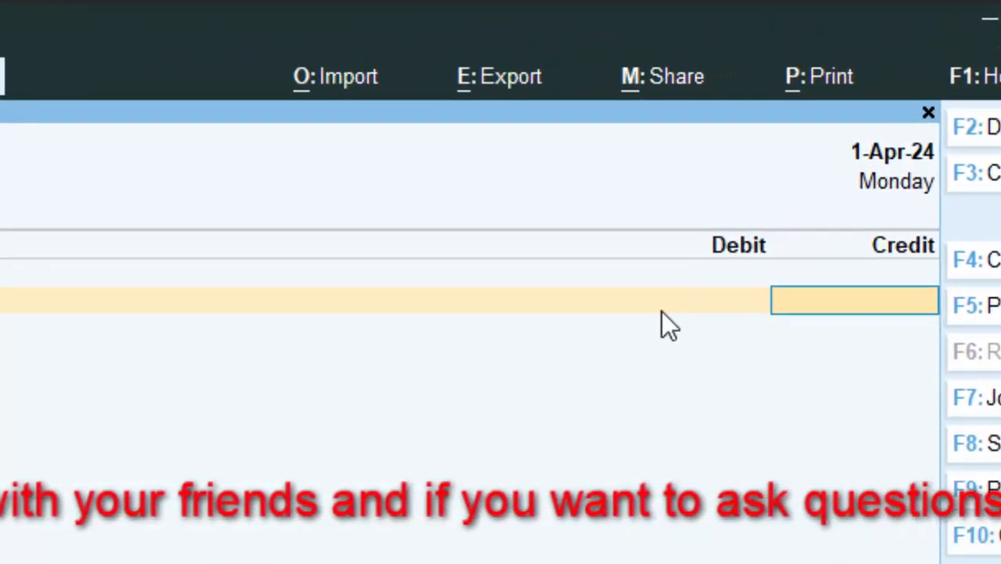
Credit Capital A/c with 7,00,000 in the first receipt voucher
{"action": "type", "text": "7,00,0"}
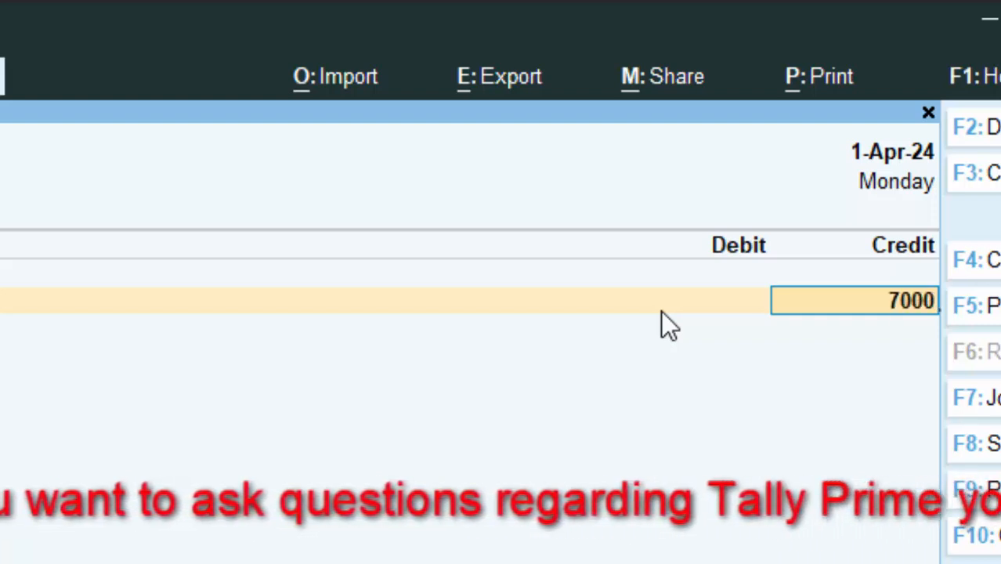
{"action": "type", "text": "00"}
{"action": "key", "text": "Return"}
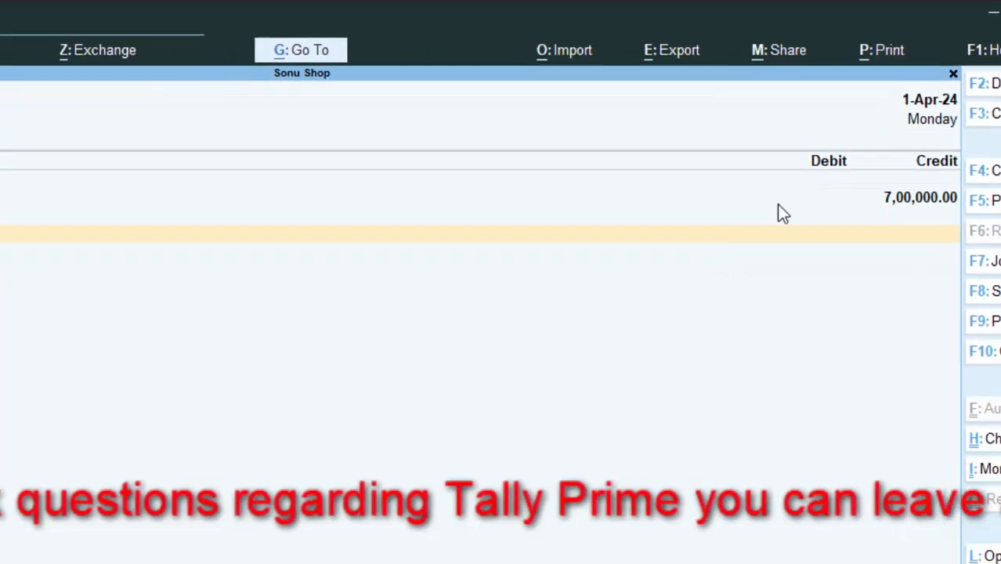
Debit Cash with 7,00,000 and save the receipt voucher without a narration
{"action": "key", "text": "Return"}
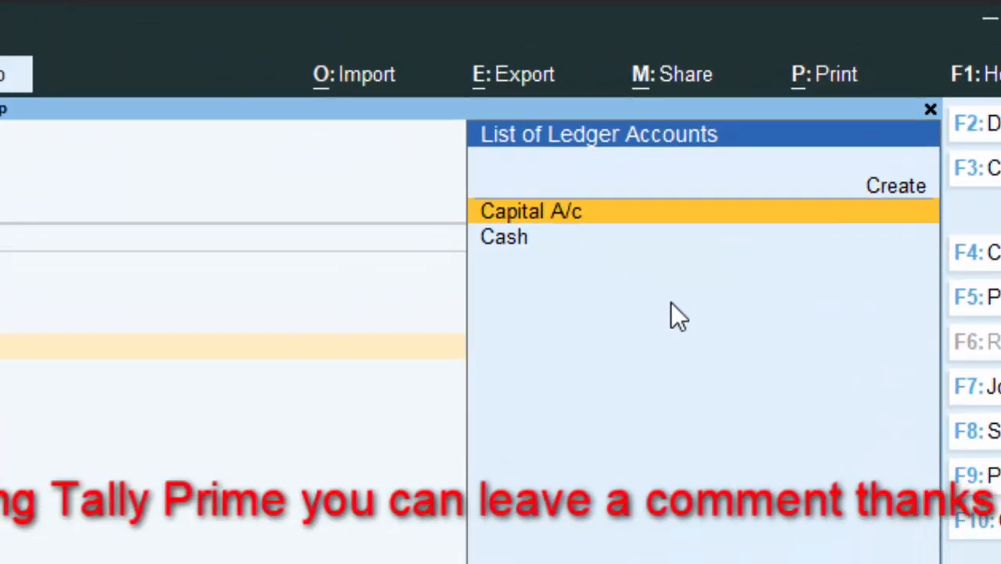
{"action": "key", "text": "Down"}
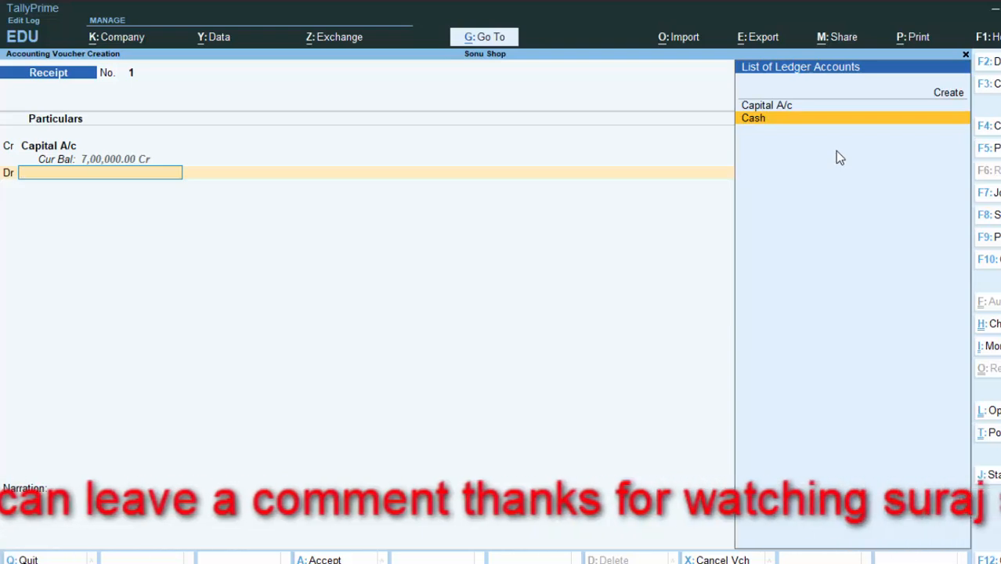
{"action": "key", "text": "Return"}
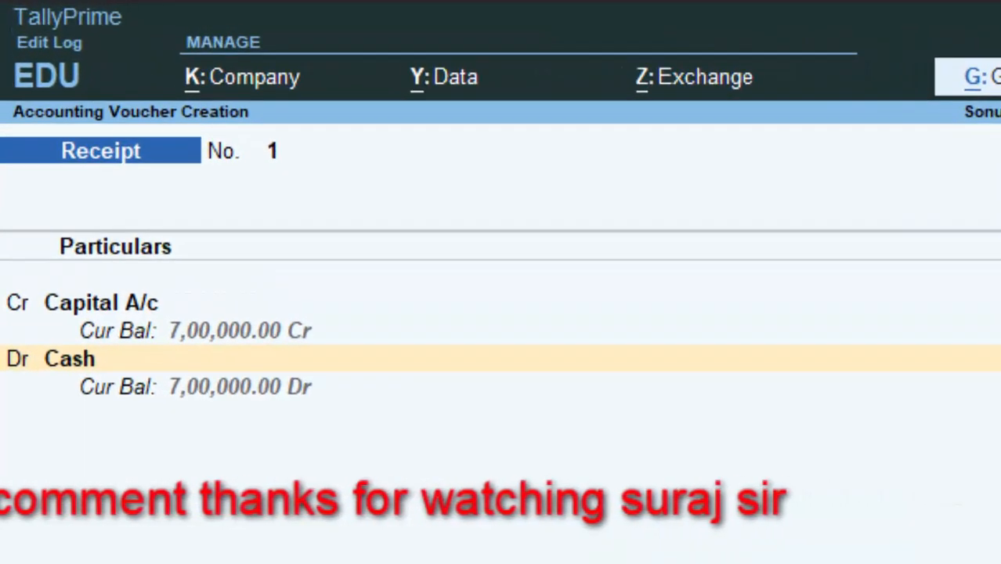
{"action": "key", "text": "Return"}
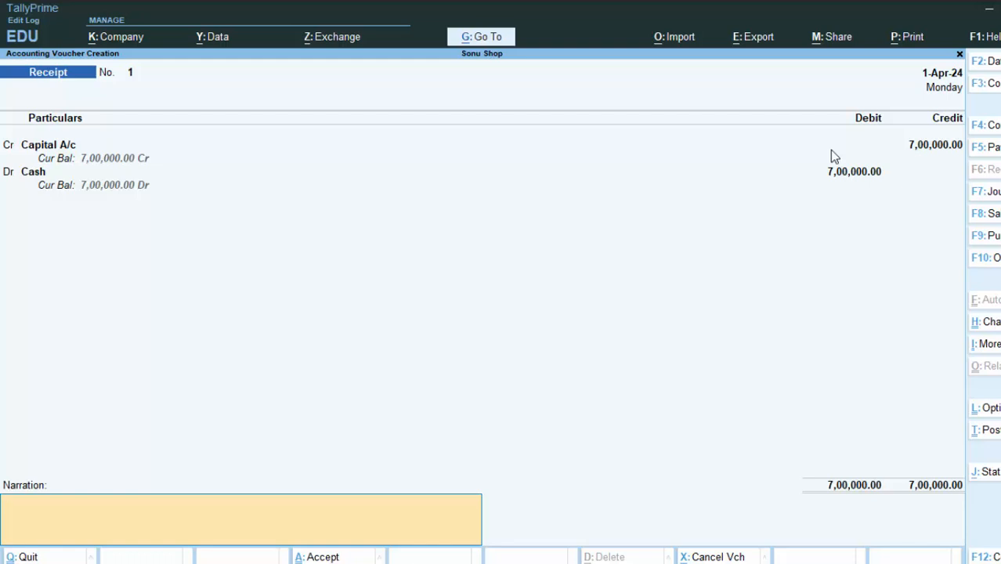
{"action": "key", "text": "Return"}
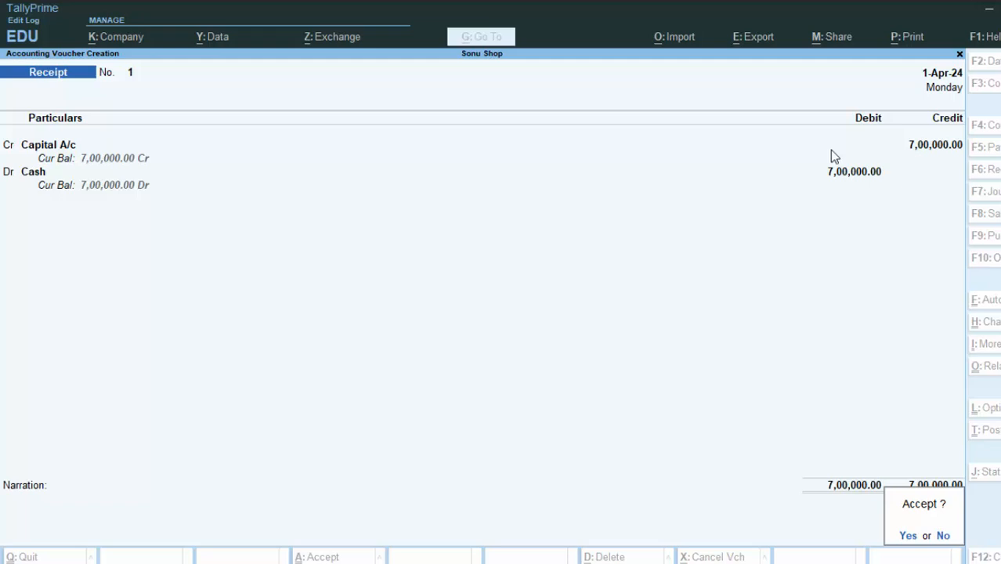
{"action": "key", "text": "Return"}
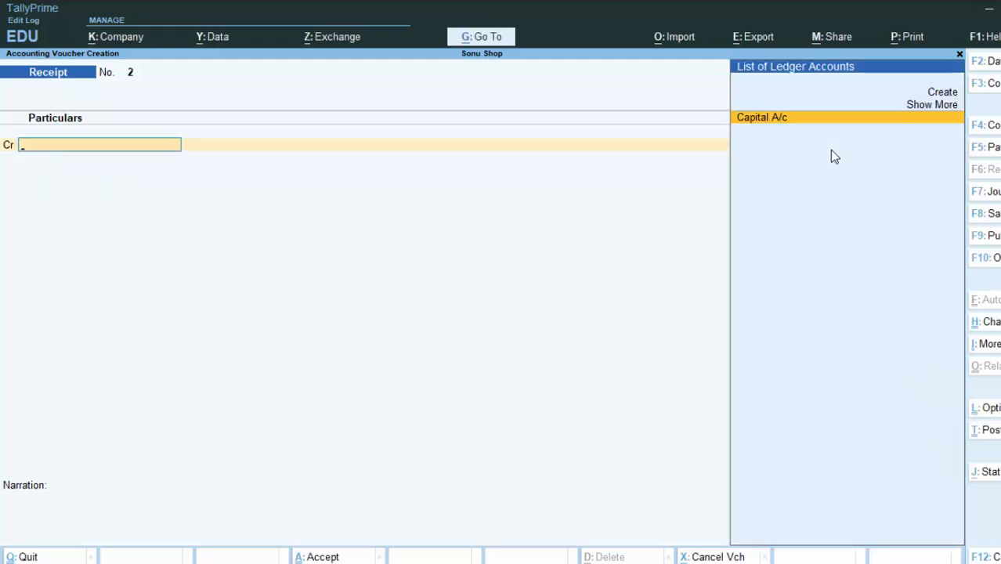
Choose Capital A/c as the credit ledger of the second receipt and set the voucher date to 1-7-24
{"action": "key", "text": "Return"}
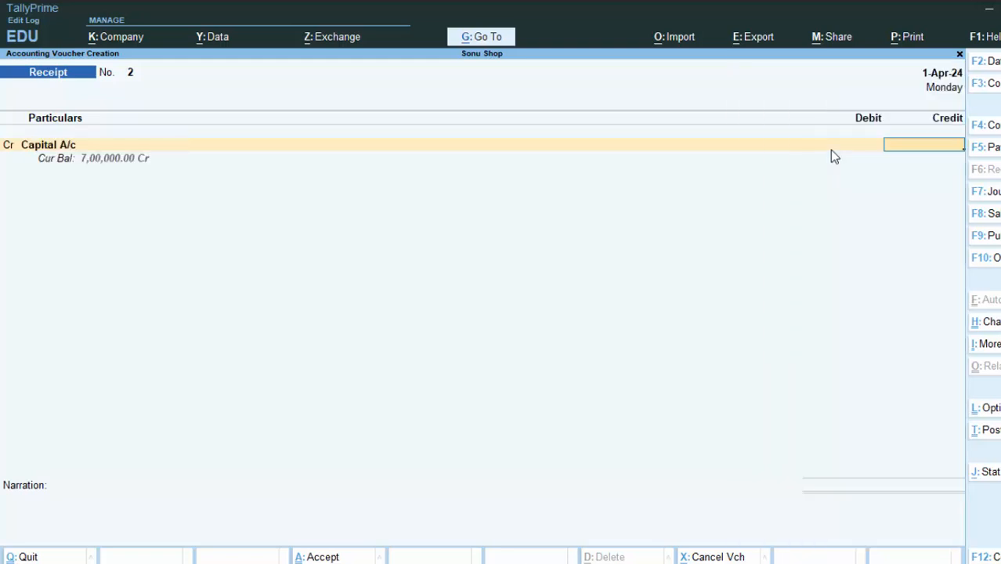
{"action": "key", "text": "F2"}
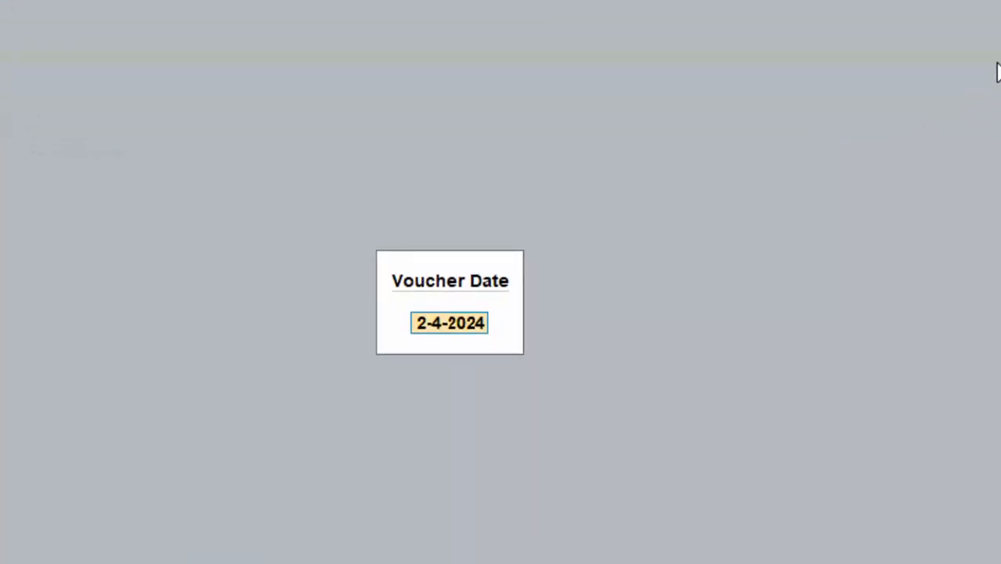
{"action": "type", "text": "1-7-"}
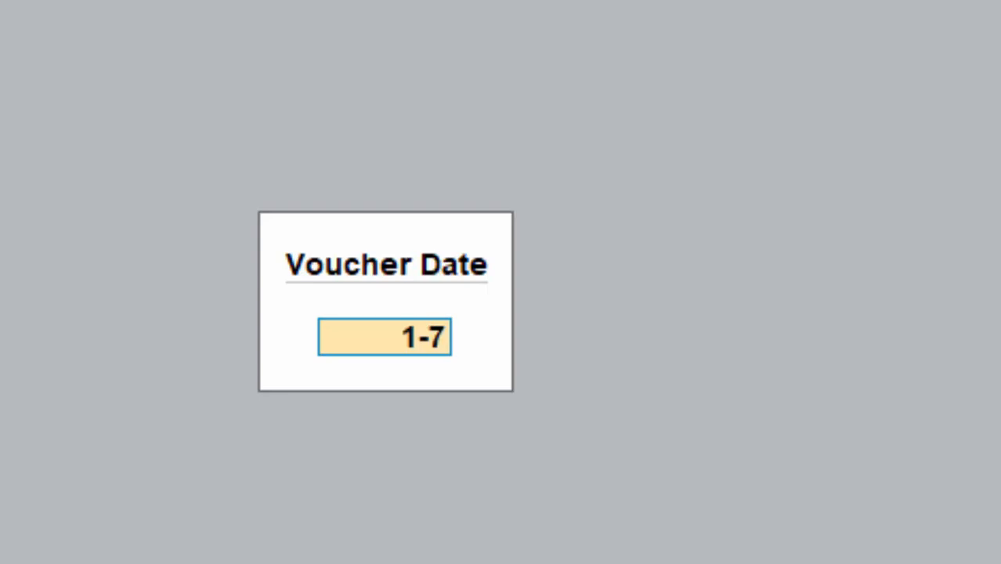
{"action": "type", "text": "24"}
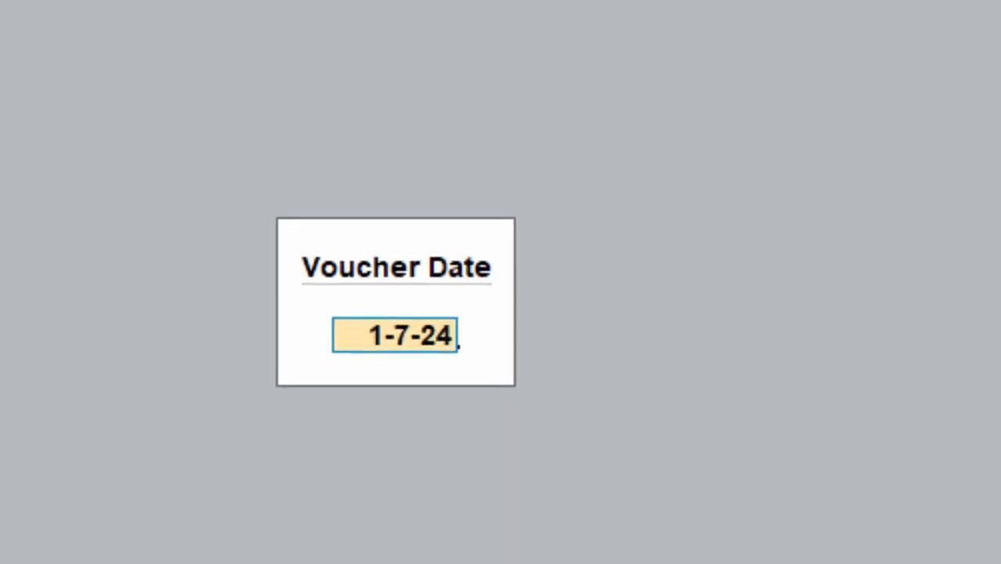
{"action": "key", "text": "Return"}
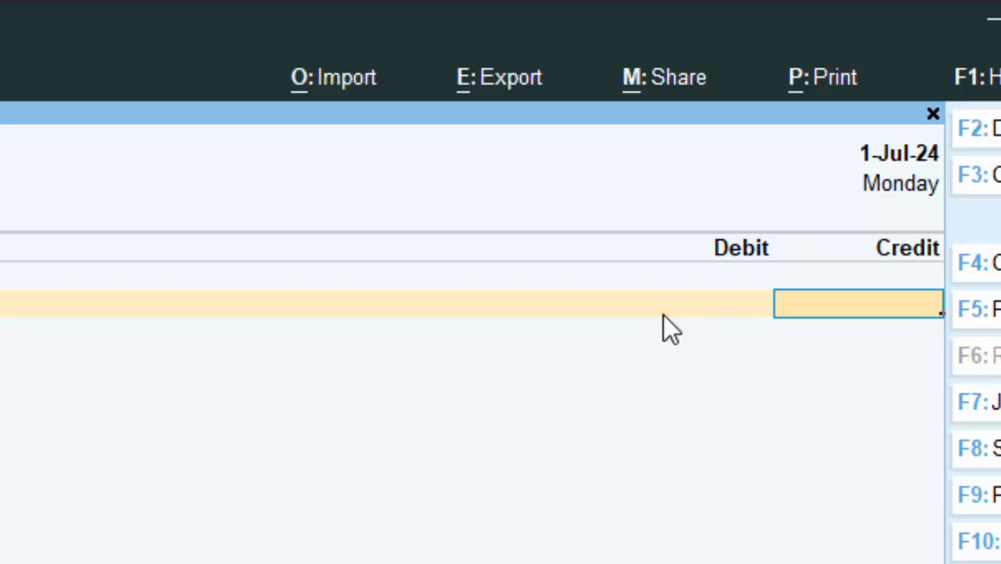
Credit Capital A/c with 4,00,000 in the second receipt voucher
{"action": "type", "text": "4"}
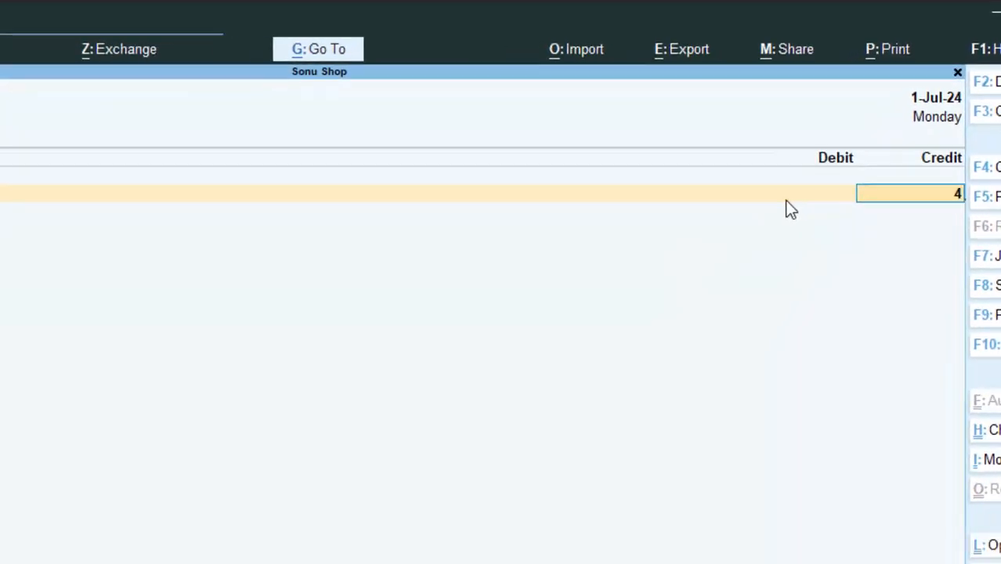
{"action": "type", "text": "00000"}
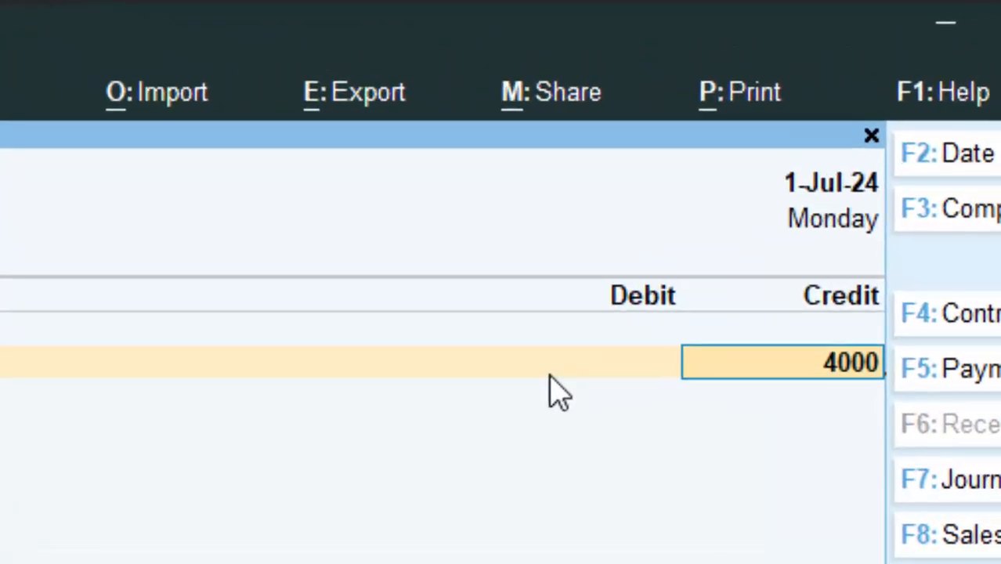
{"action": "key", "text": "Return"}
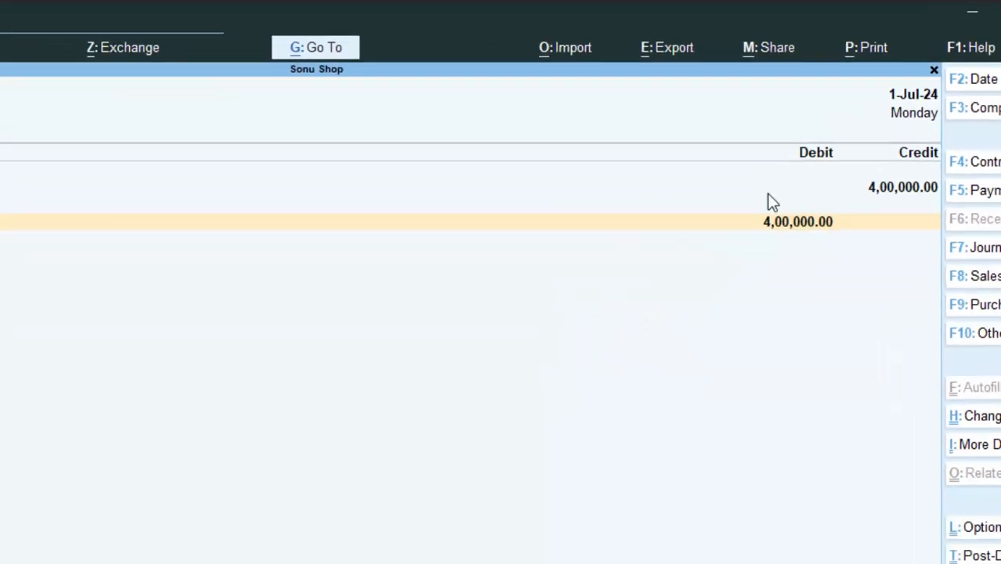
Create a new ledger named SBI under Bank Accounts for the debit line of the second receipt
{"action": "key", "text": "Return"}
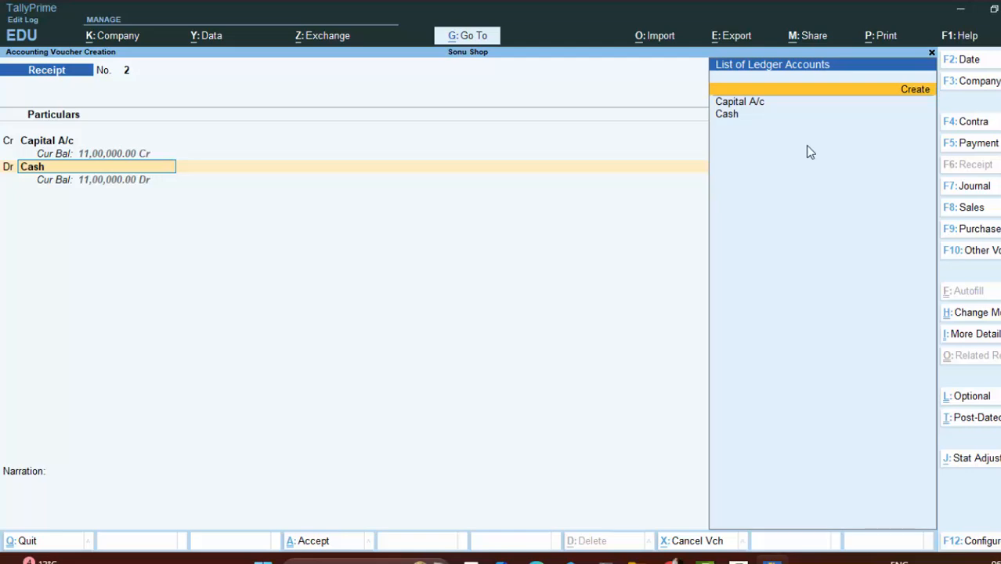
{"action": "key", "text": "alt+c"}
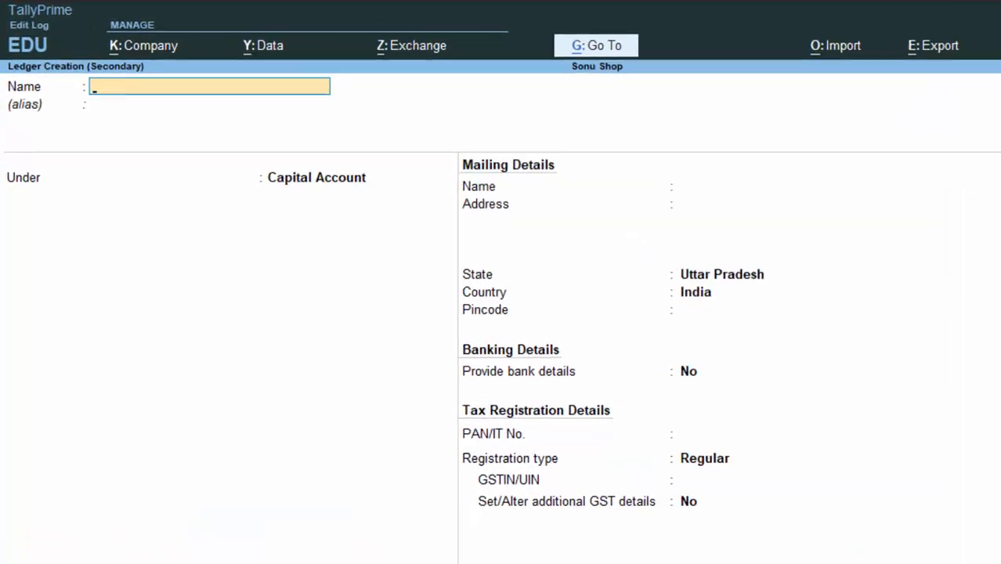
{"action": "type", "text": "SB"}
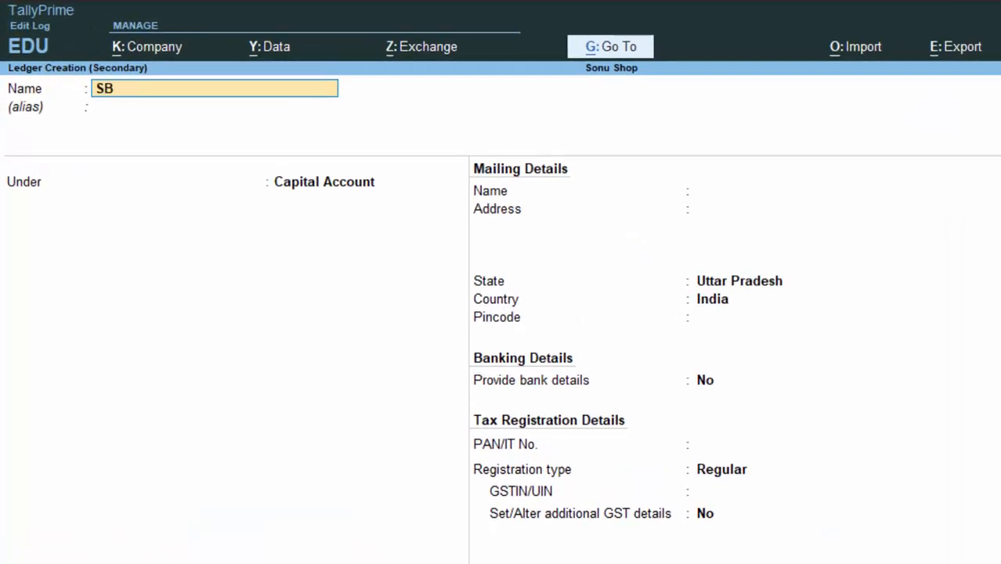
{"action": "type", "text": "I"}
{"action": "key", "text": "Return"}
{"action": "key", "text": "Return"}
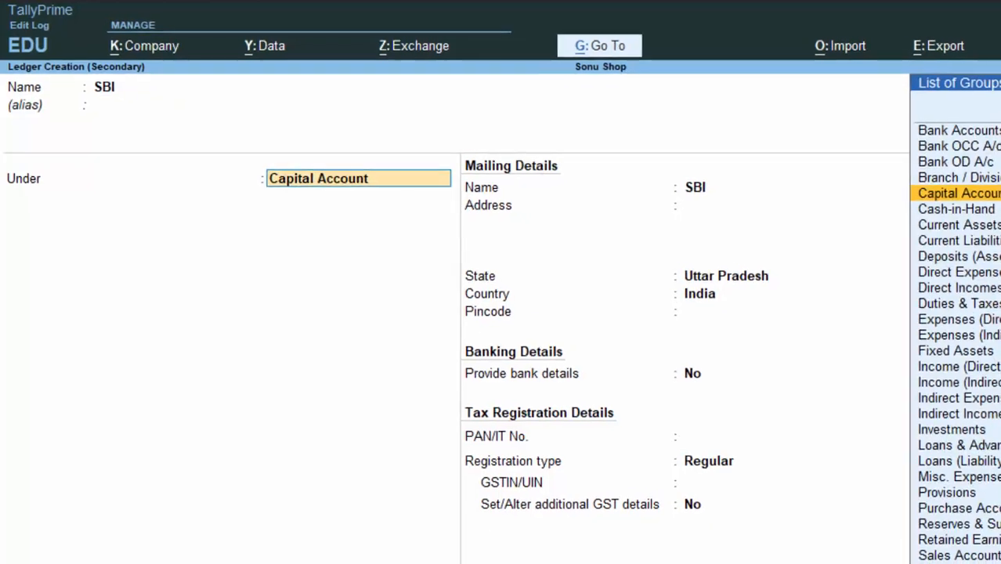
{"action": "type", "text": "b"}
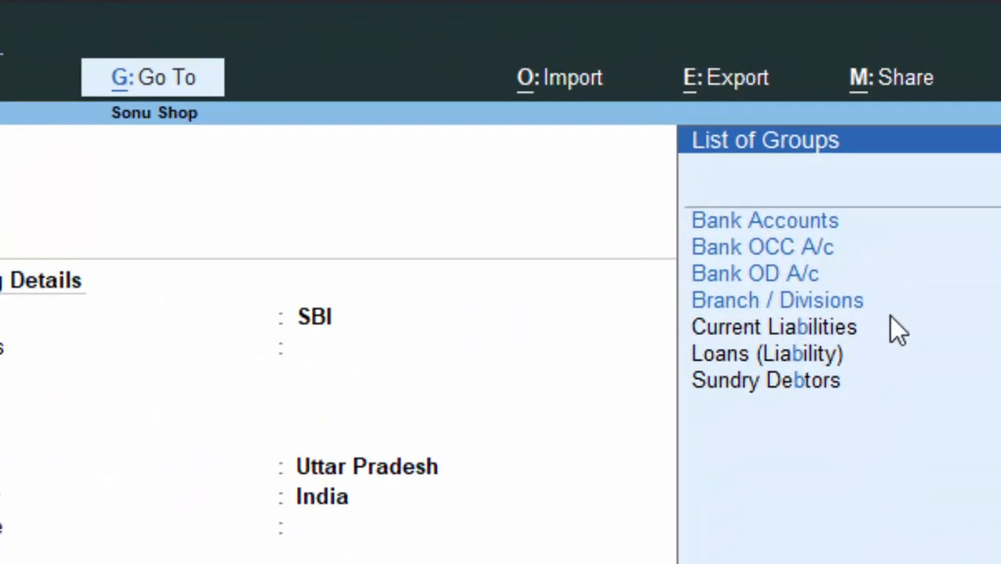
{"action": "key", "text": "Return"}
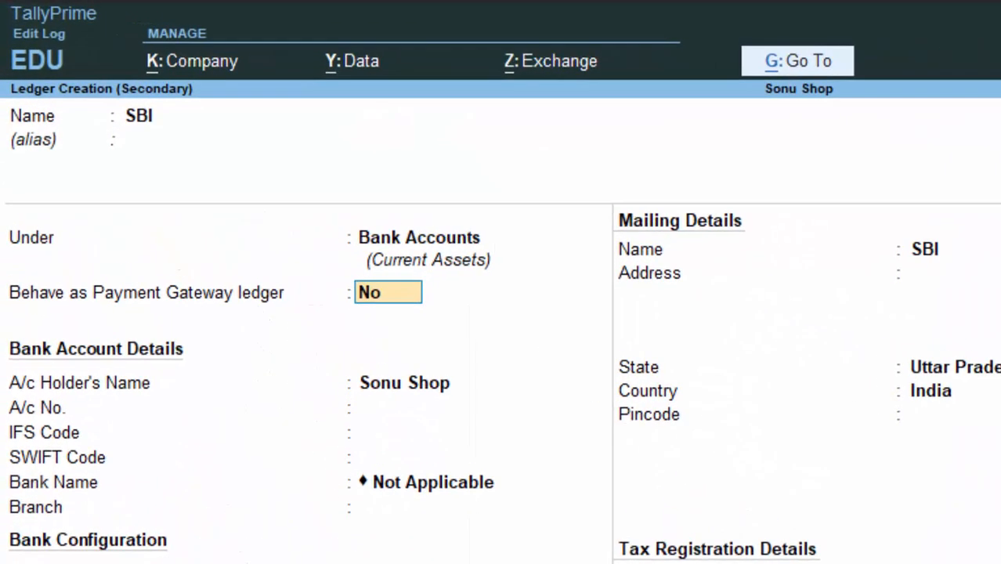
Switch the SBI ledger's payment gateway behaviour to Yes and back to No
{"action": "type", "text": "y"}
{"action": "key", "text": "Return"}
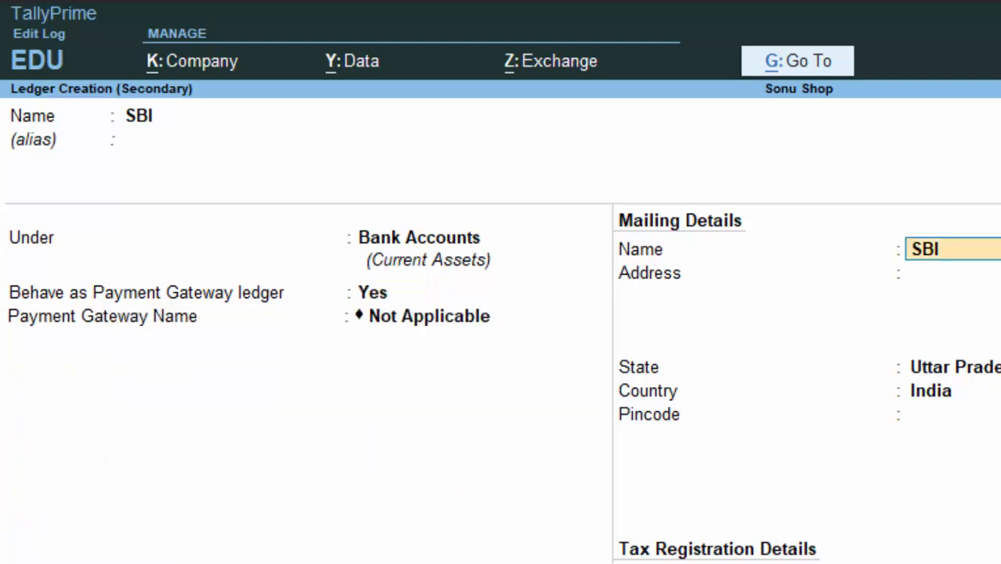
{"action": "key", "text": "BackSpace"}
{"action": "key", "text": "BackSpace"}
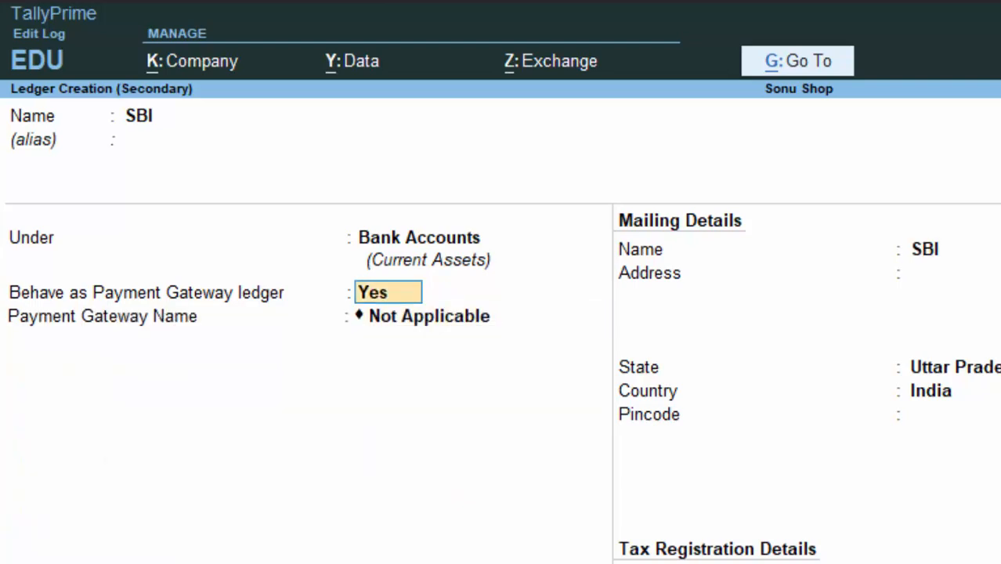
{"action": "type", "text": "n"}
Keep Sonu Shop as the account holder and enter the bank account number for the SBI ledger
{"action": "key", "text": "Return"}
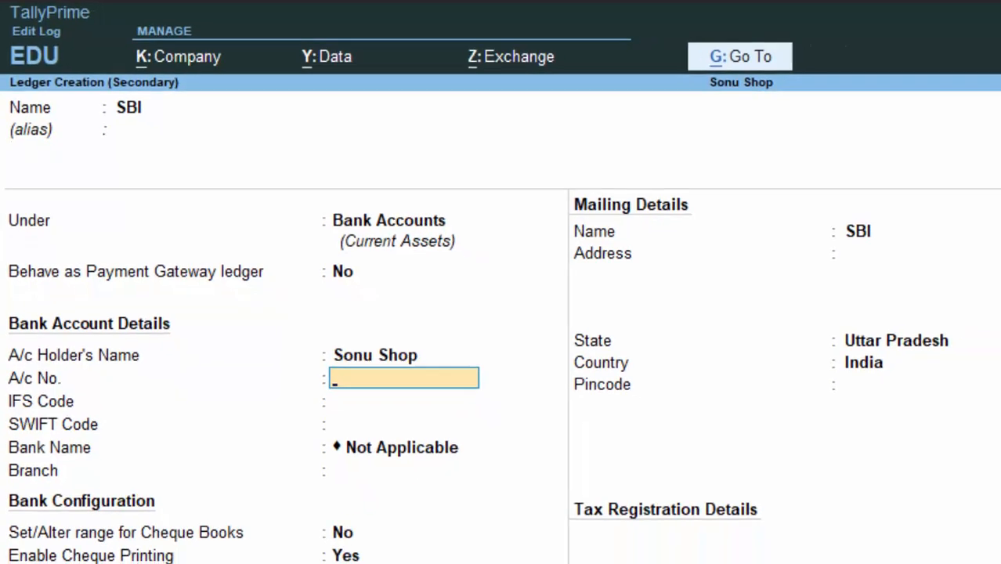
{"action": "type", "text": "187"}
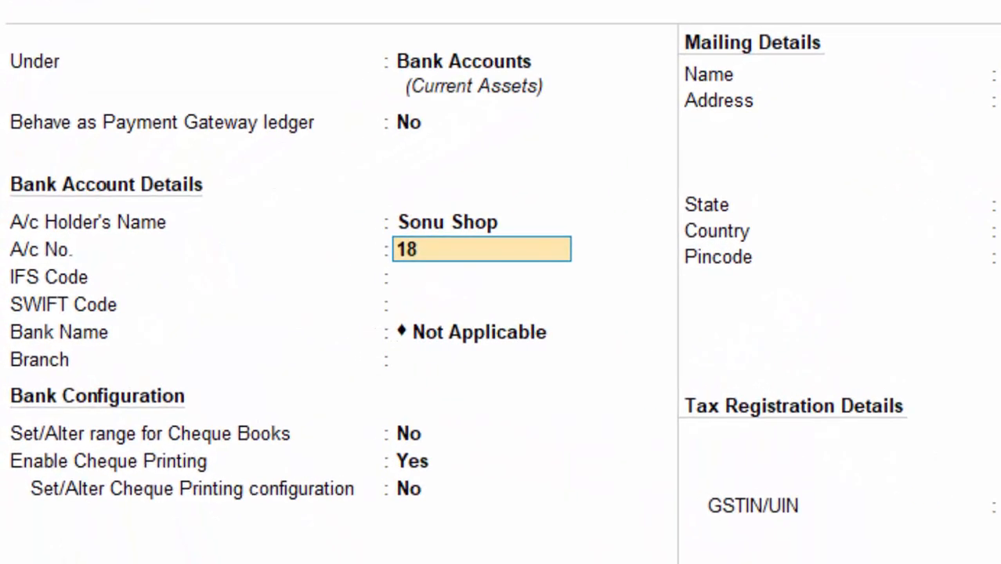
{"action": "type", "text": "7700"}
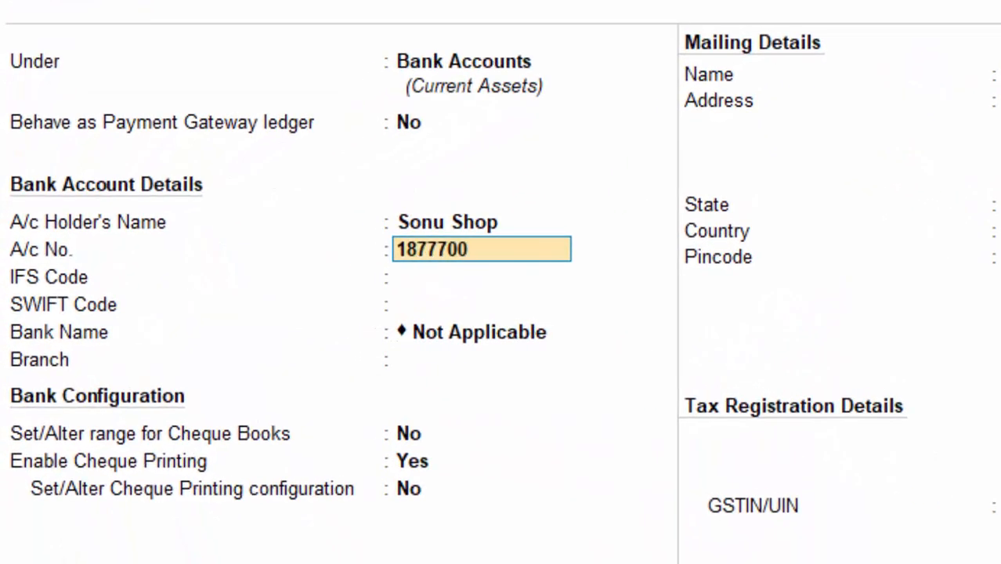
{"action": "type", "text": "56789"}
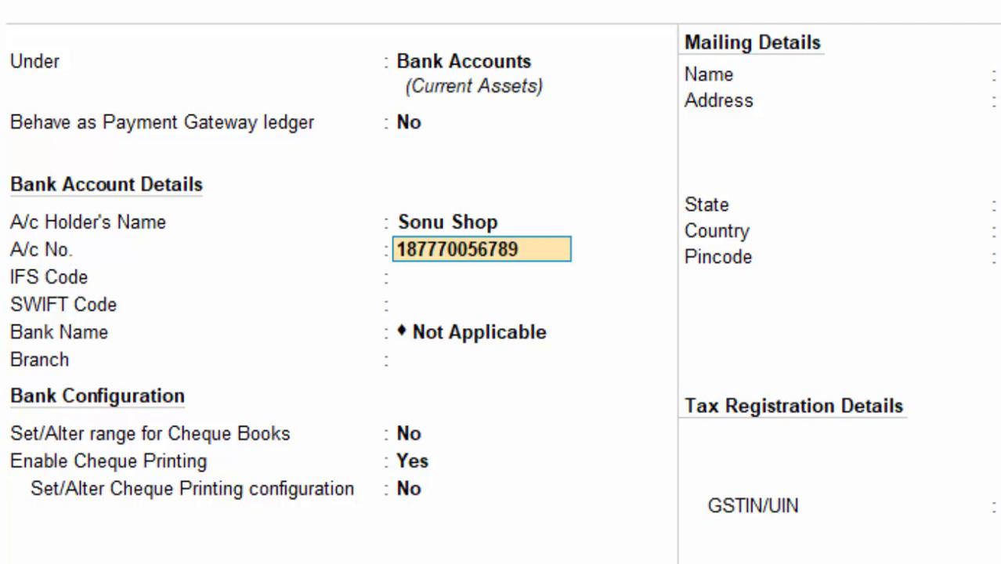
{"action": "type", "text": "08909"}
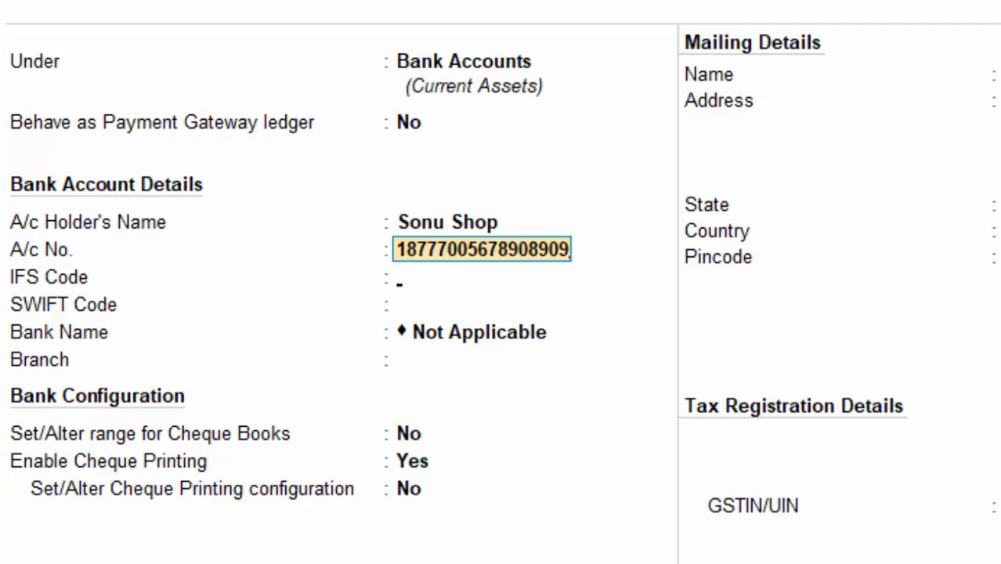
{"action": "key", "text": "Return"}
Leave the IFS code, SWIFT code and bank name unset and set the SBI branch to Deoria
{"action": "key", "text": "Return"}
{"action": "key", "text": "Return"}
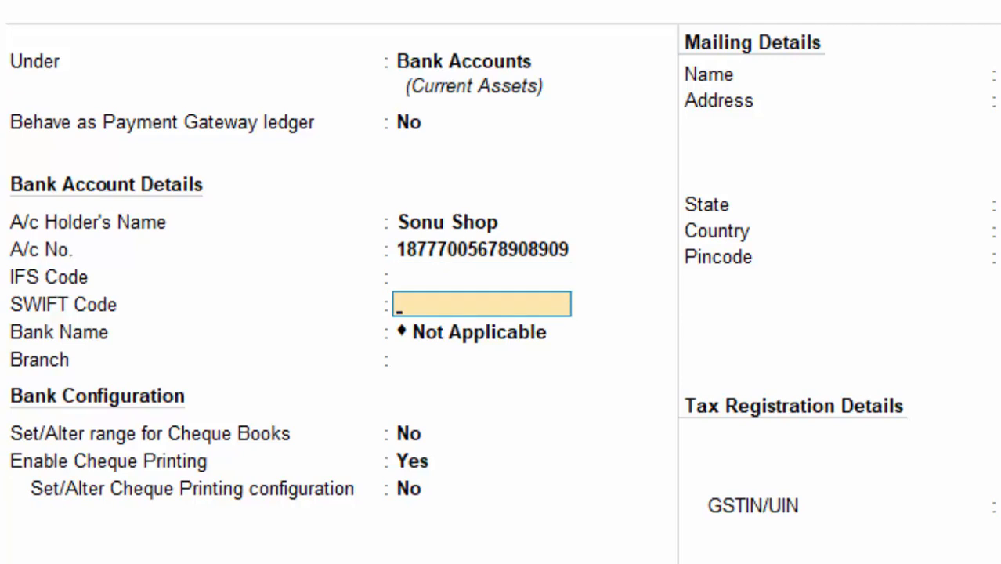
{"action": "type", "text": "De"}
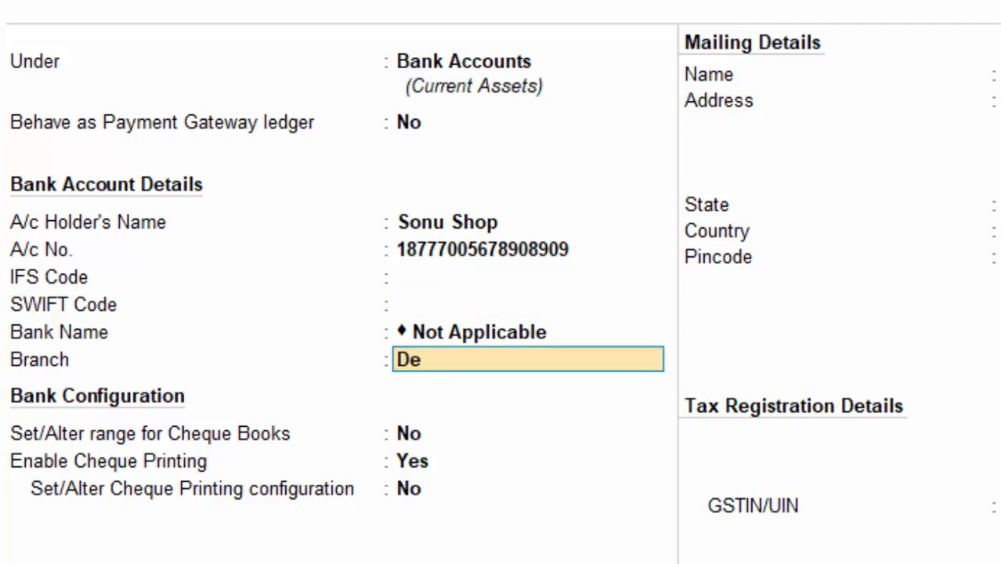
{"action": "type", "text": "oria"}
{"action": "key", "text": "Return"}
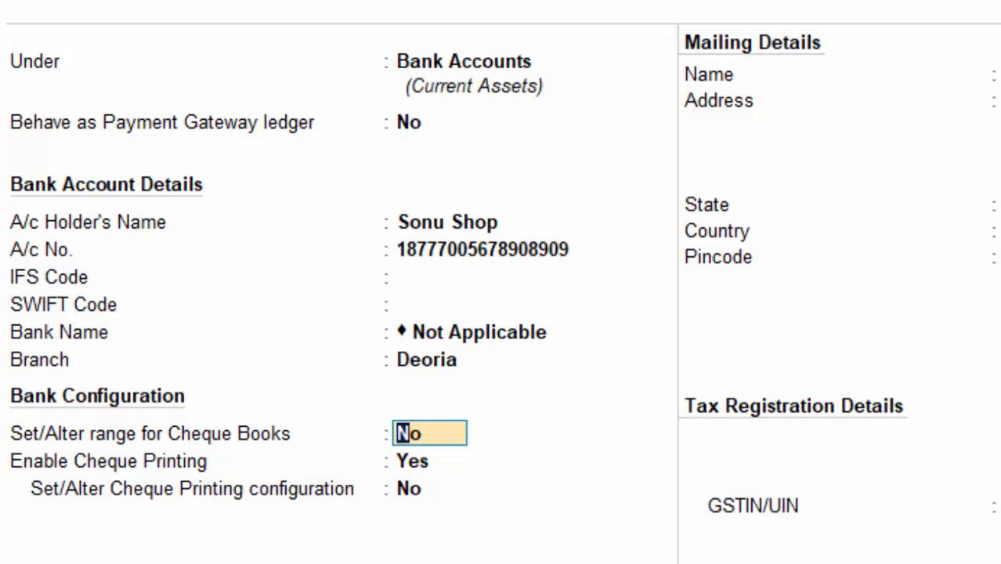
Enable the cheque book range for the SBI ledger and set its starting cheque number to 47775879
{"action": "type", "text": "y"}
{"action": "key", "text": "Return"}
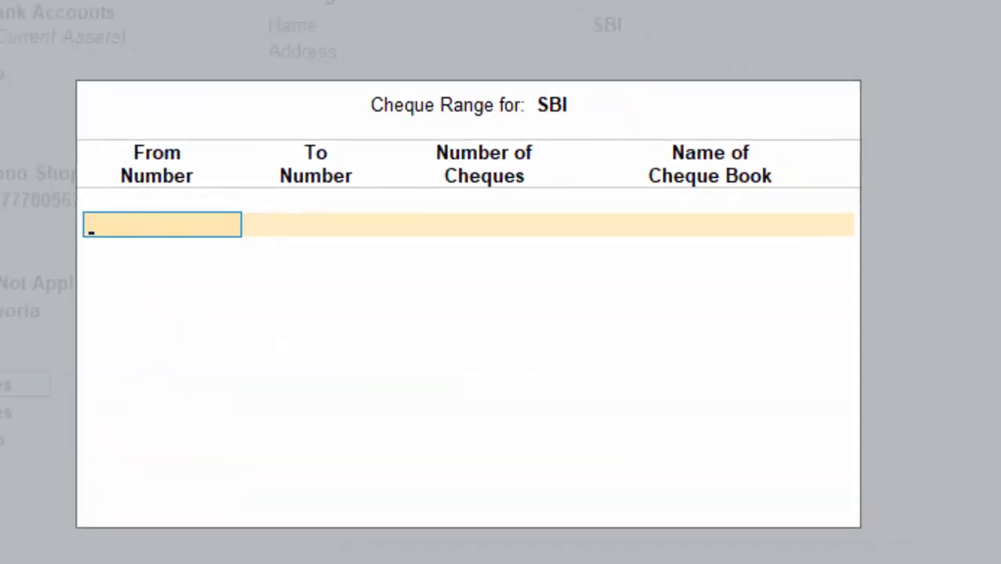
{"action": "type", "text": "4777"}
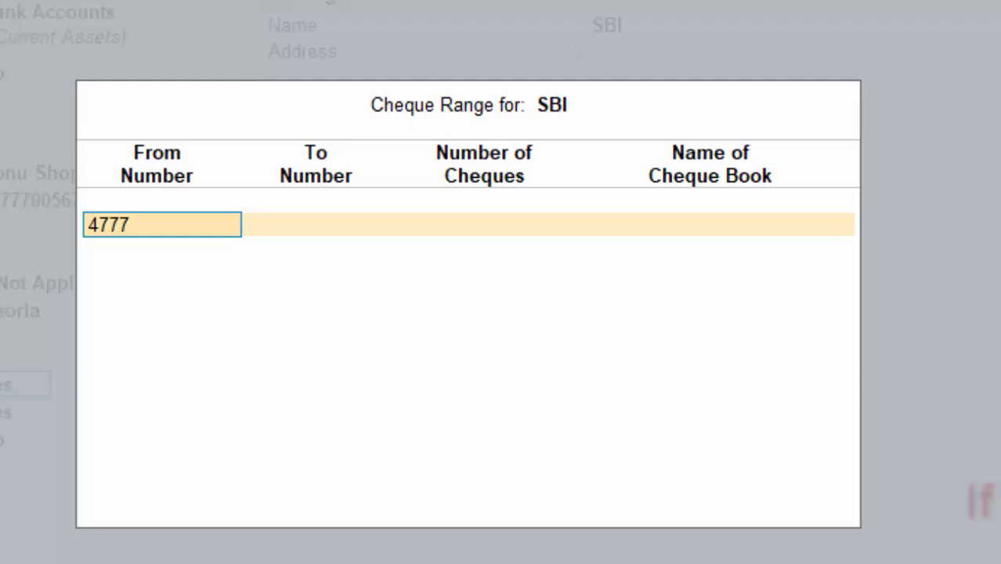
{"action": "type", "text": "5879"}
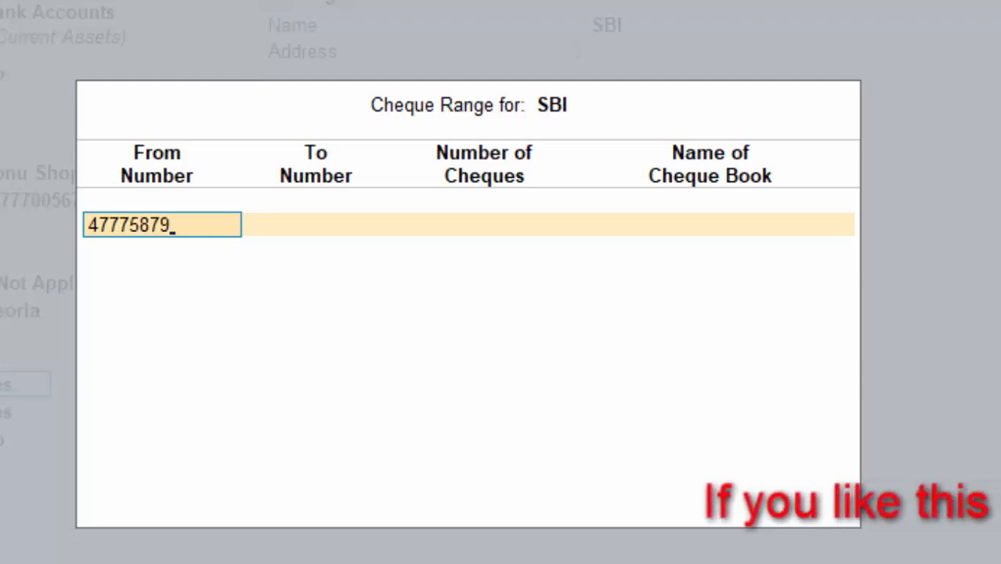
{"action": "key", "text": "Return"}
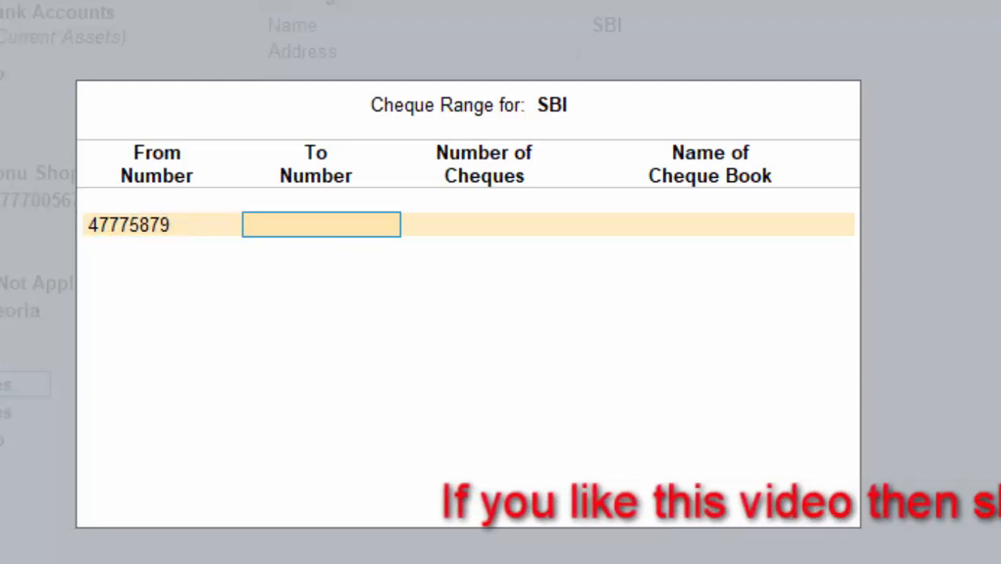
Try 50000000 and 48000000 as the ending cheque number of the SBI cheque range
{"action": "type", "text": "5"}
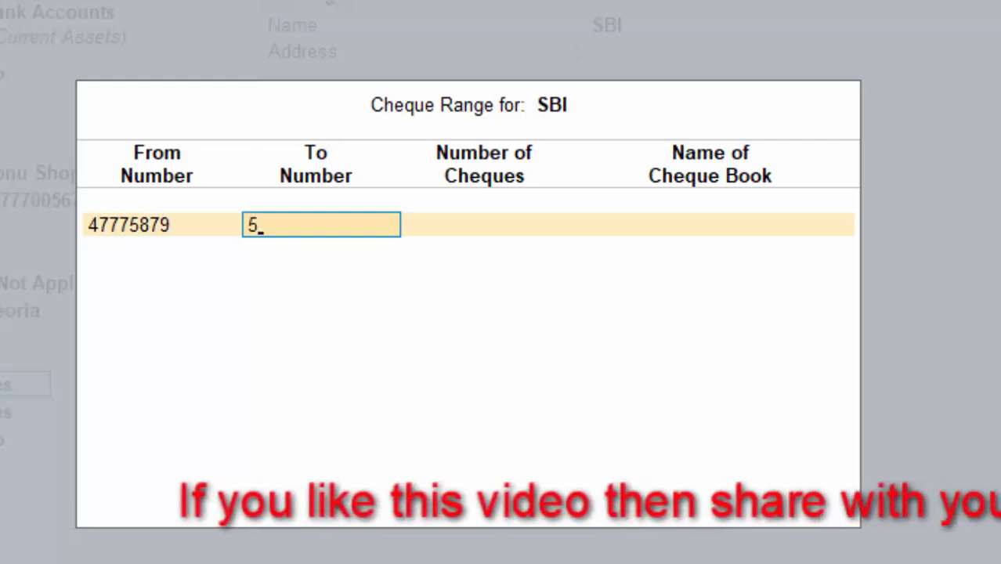
{"action": "type", "text": "00000"}
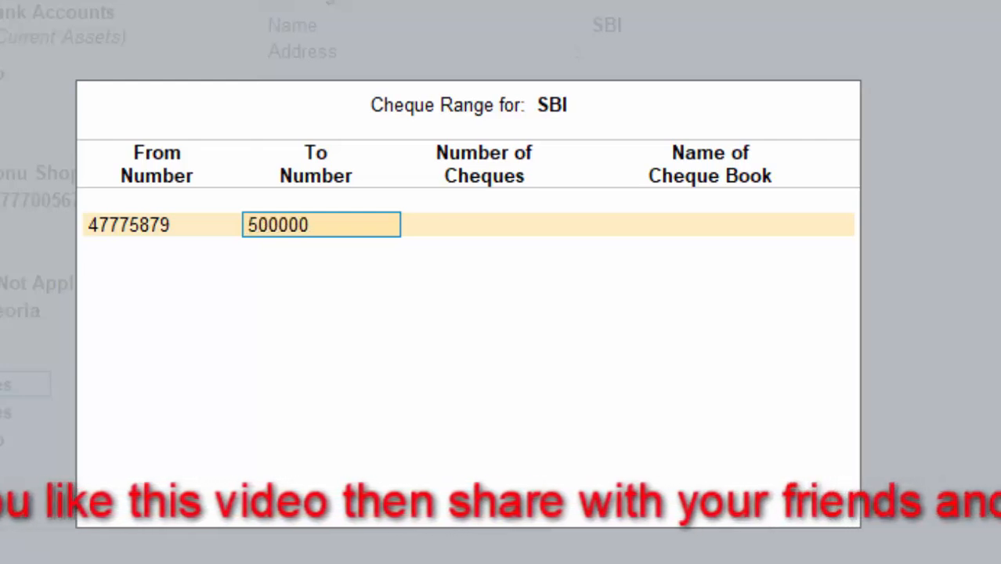
{"action": "type", "text": "0"}
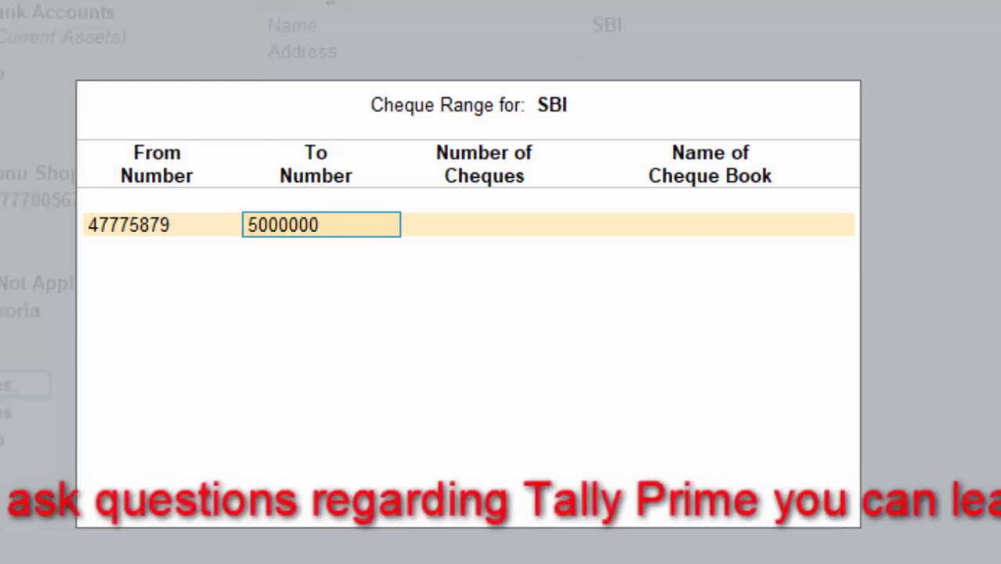
{"action": "type", "text": "0"}
{"action": "key", "text": "Return"}
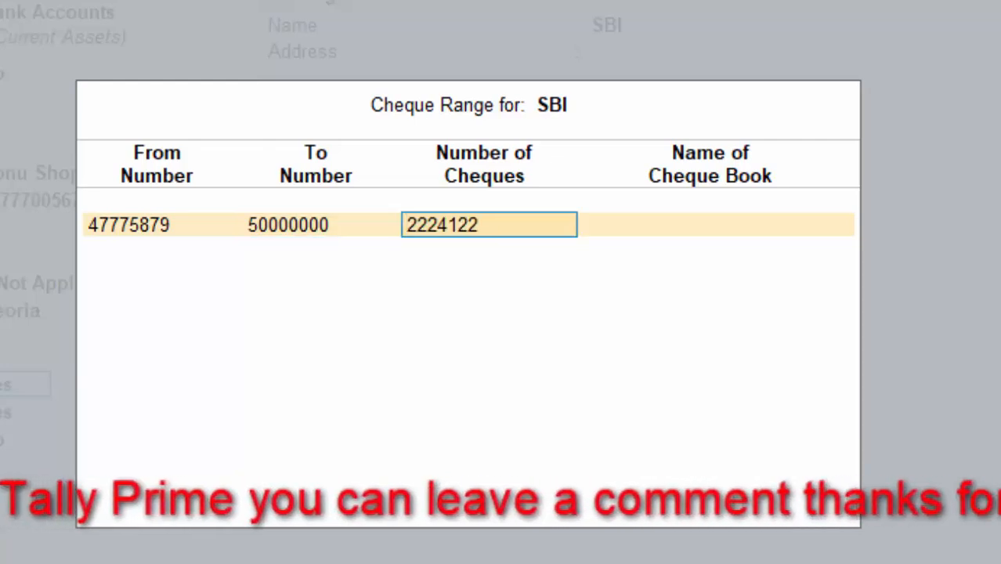
{"action": "key", "text": "BackSpace"}
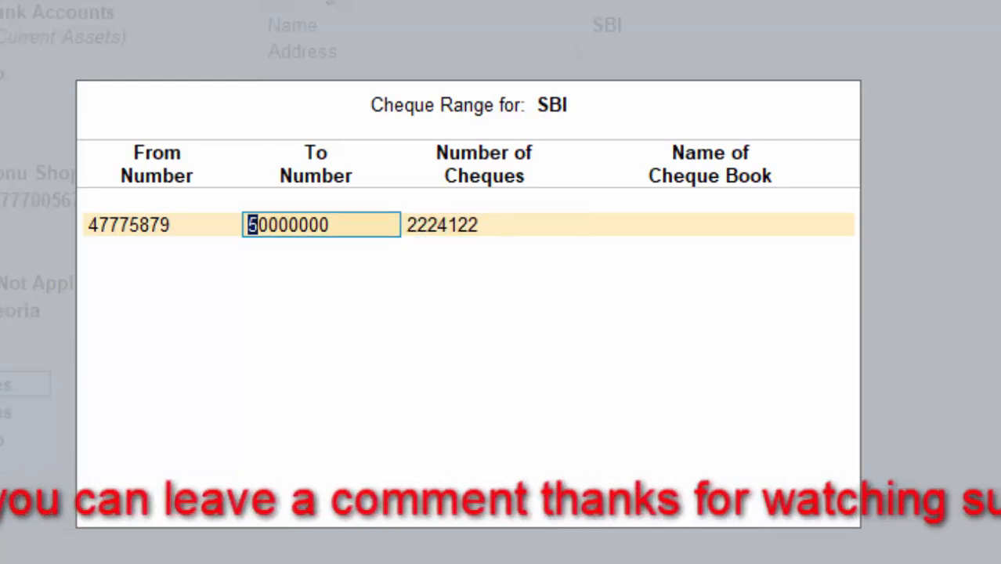
{"action": "type", "text": "4"}
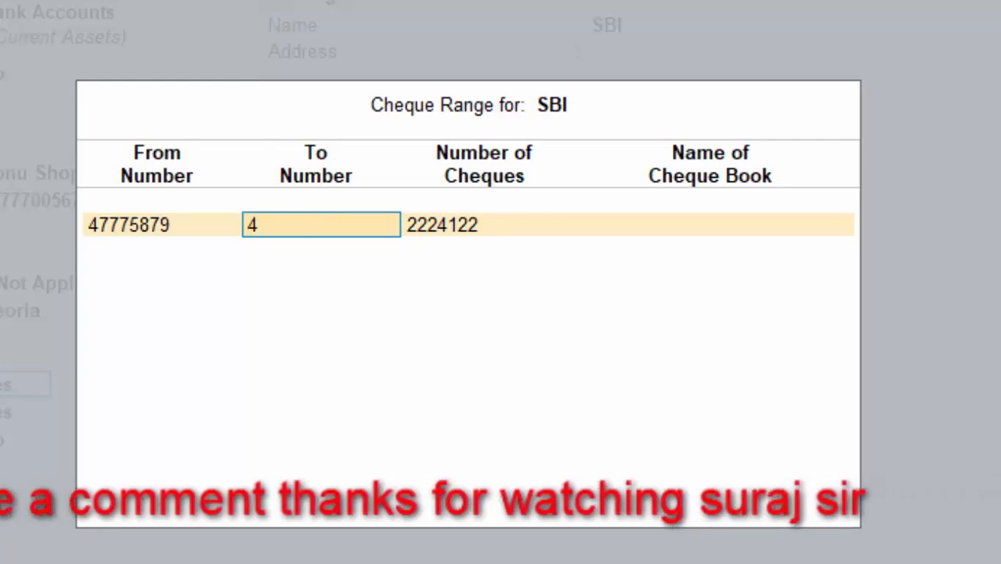
{"action": "type", "text": "80"}
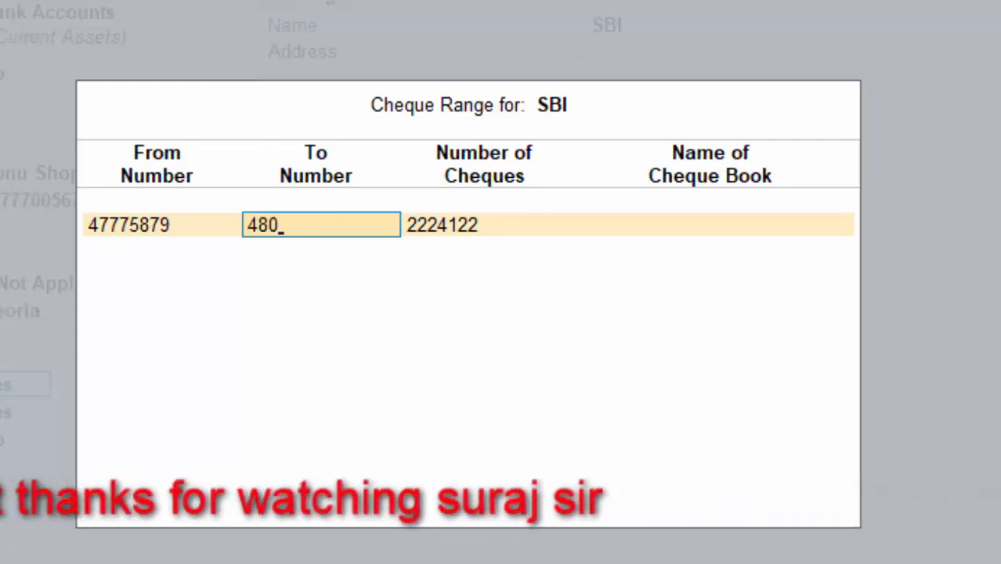
{"action": "type", "text": "00"}
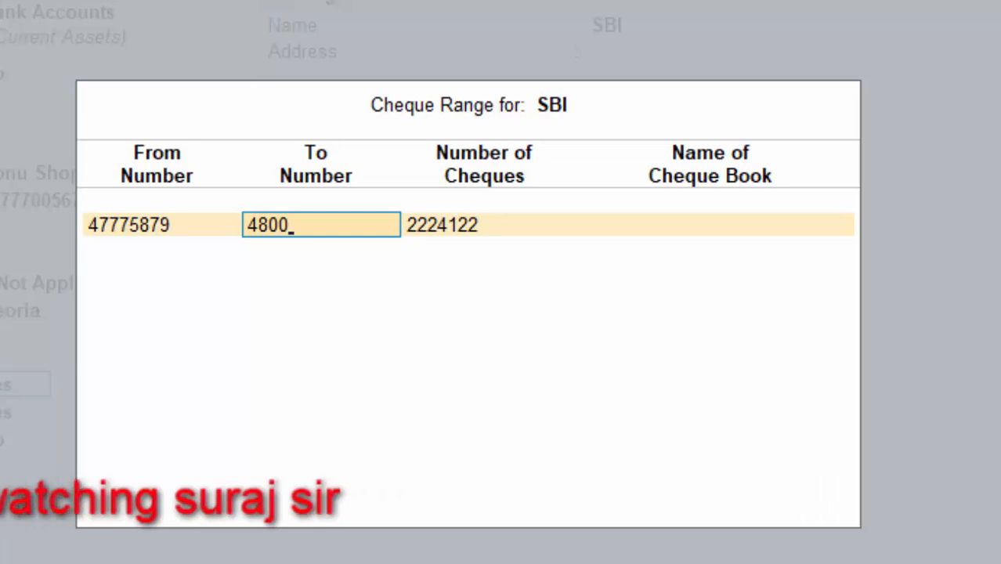
{"action": "type", "text": "000"}
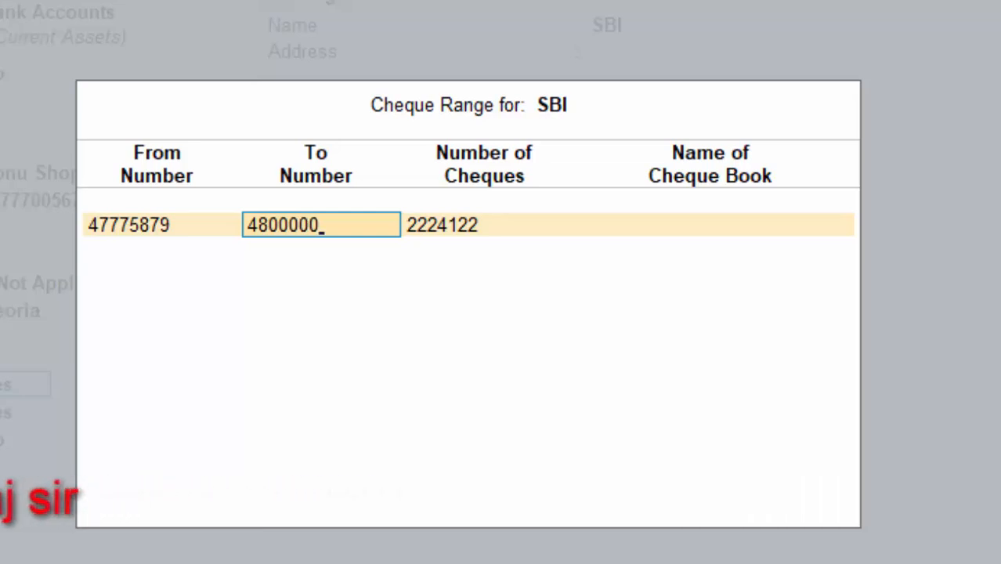
{"action": "key", "text": "Return"}
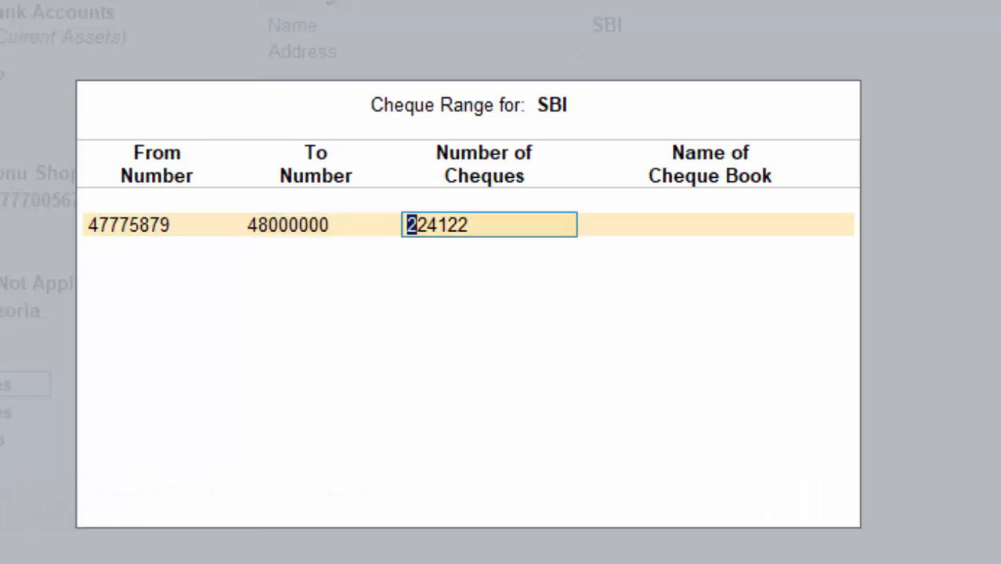
Set the ending cheque number of the SBI range to 47778000 and accept the calculated number of cheques
{"action": "key", "text": "BackSpace"}
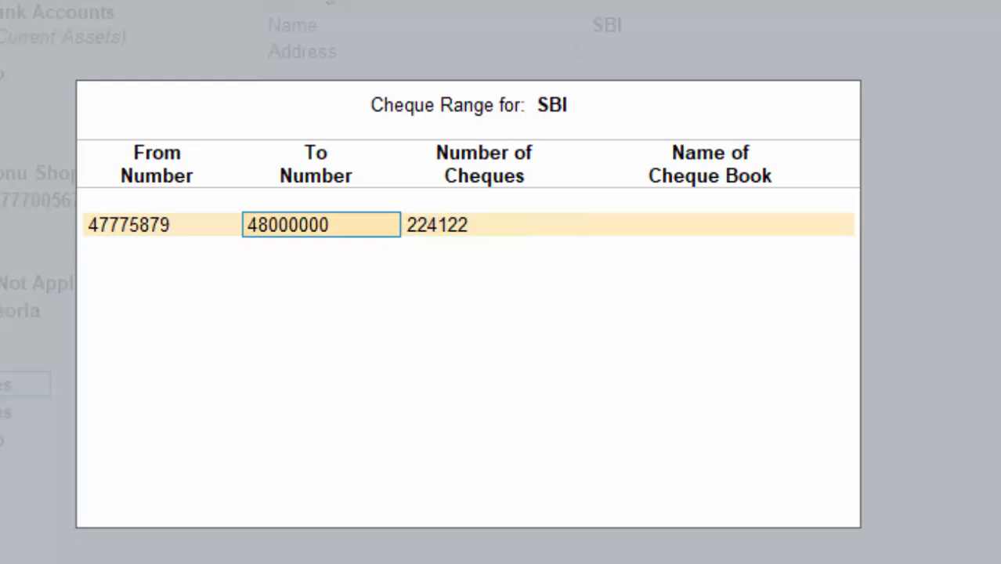
{"action": "type", "text": "47"}
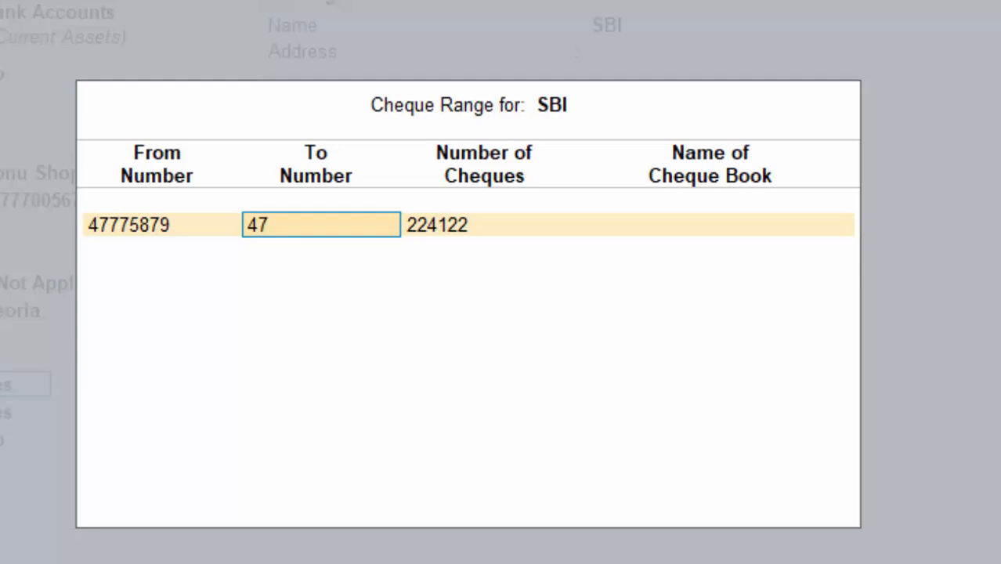
{"action": "type", "text": "77800"}
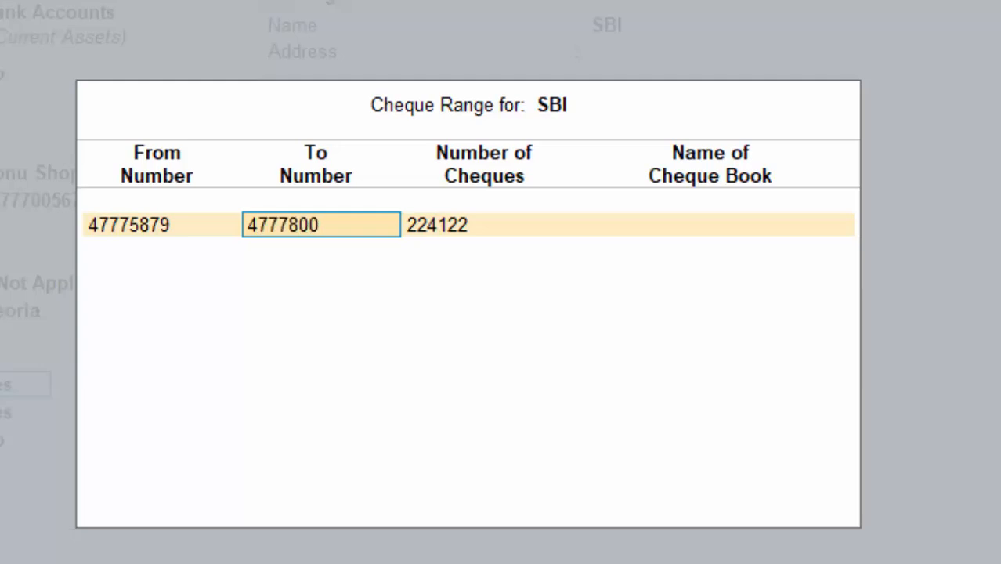
{"action": "type", "text": "0"}
{"action": "key", "text": "Return"}
{"action": "key", "text": "Return"}
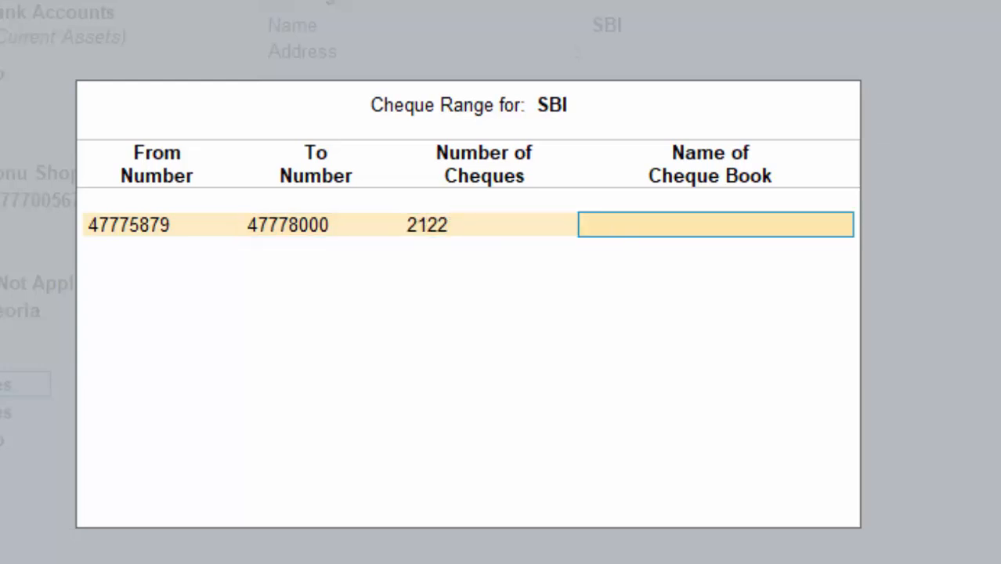
Enter the person's name as the cheque book name, accept the SBI cheque range and keep cheque printing enabled
{"action": "type", "text": "S"}
{"action": "key", "text": "BackSpace"}
{"action": "type", "text": "Mr Rit"}
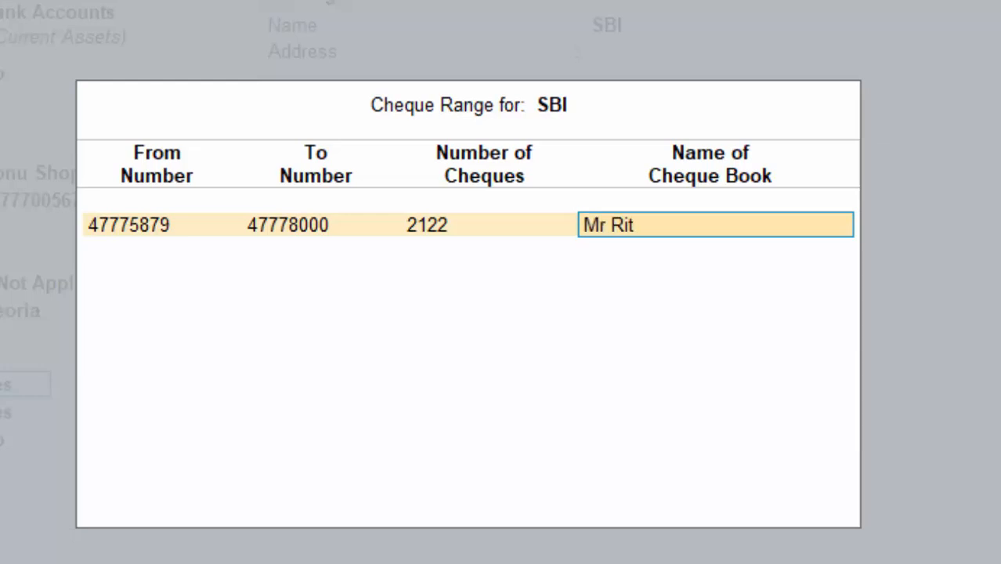
{"action": "type", "text": "esh"}
{"action": "key", "text": "Return"}
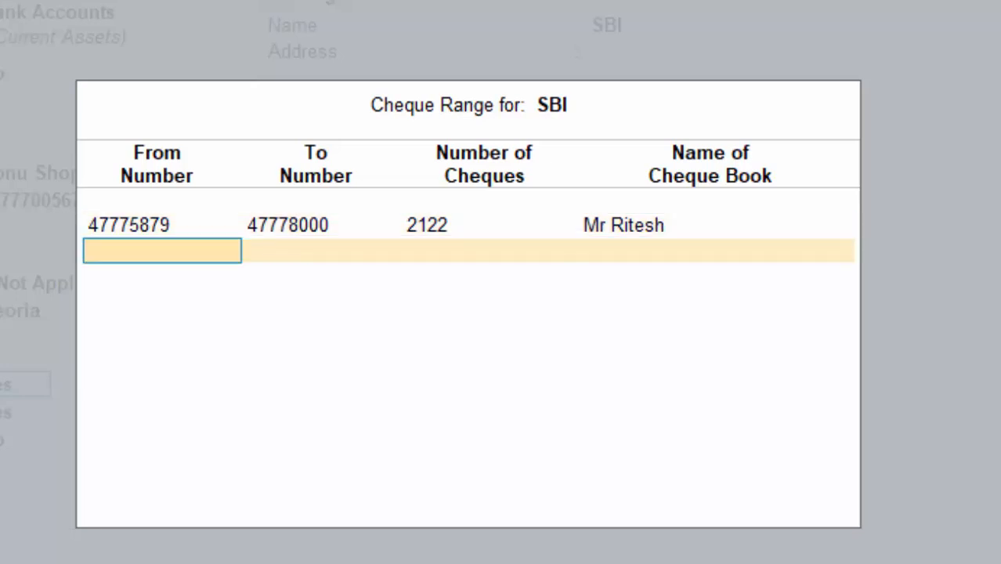
{"action": "key", "text": "Return"}
{"action": "key", "text": "Return"}
{"action": "key", "text": "Return"}
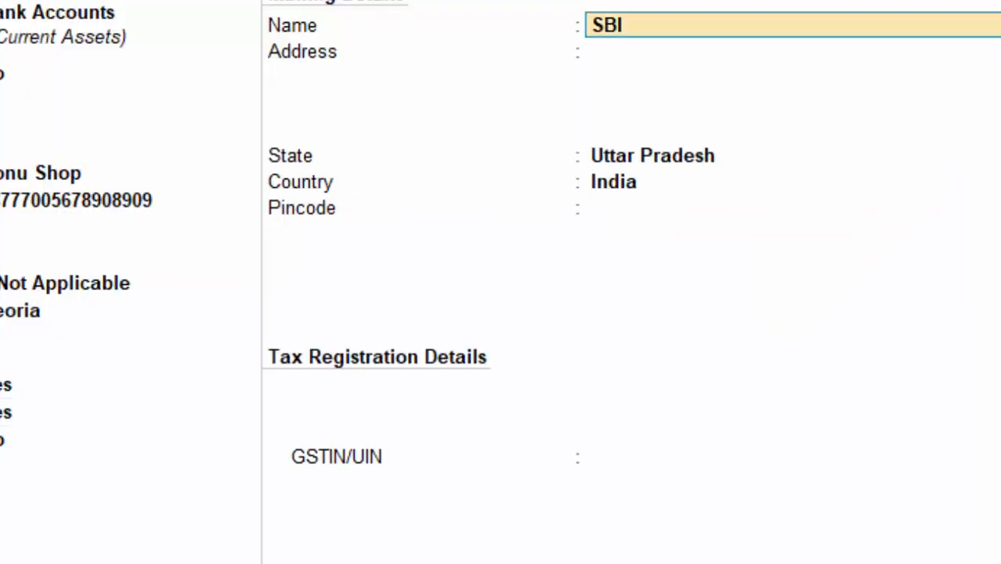
Keep the SBI ledger's default mailing details, leave the address, pincode and GSTIN/UIN blank, and save the ledger
{"action": "key", "text": "Return"}
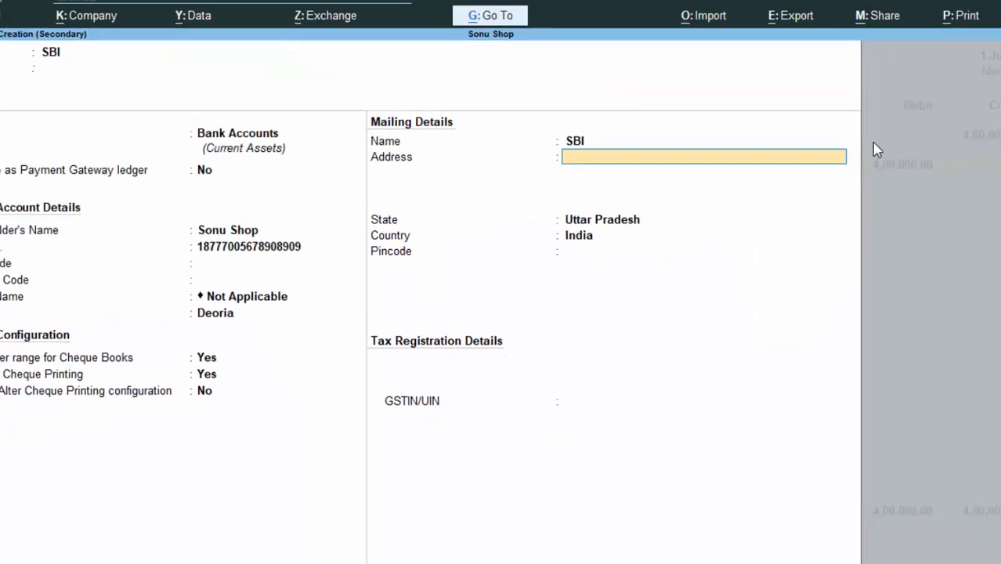
{"action": "key", "text": "Return"}
{"action": "key", "text": "Return"}
{"action": "key", "text": "Return"}
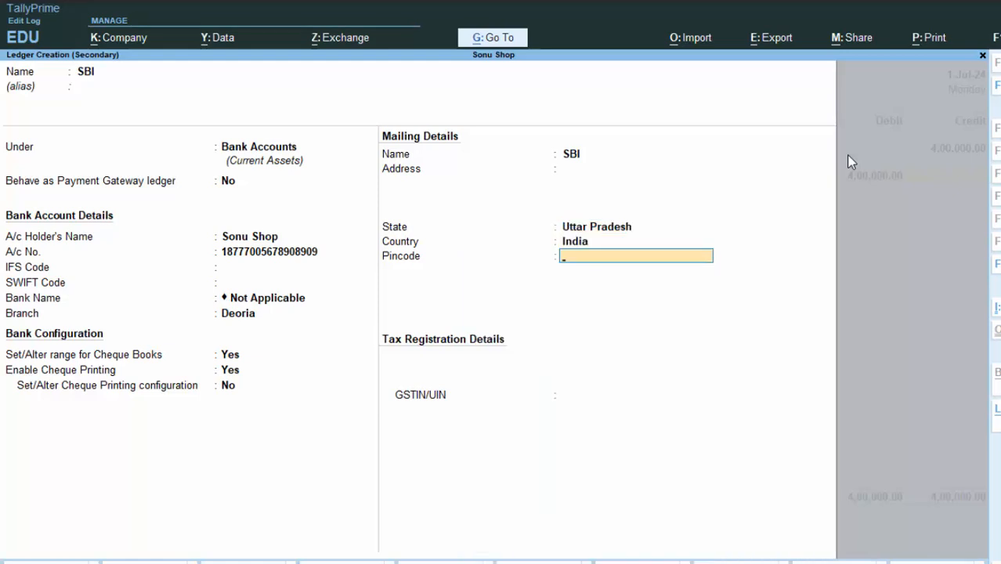
{"action": "key", "text": "Return"}
{"action": "key", "text": "Return"}
{"action": "key", "text": "Return"}
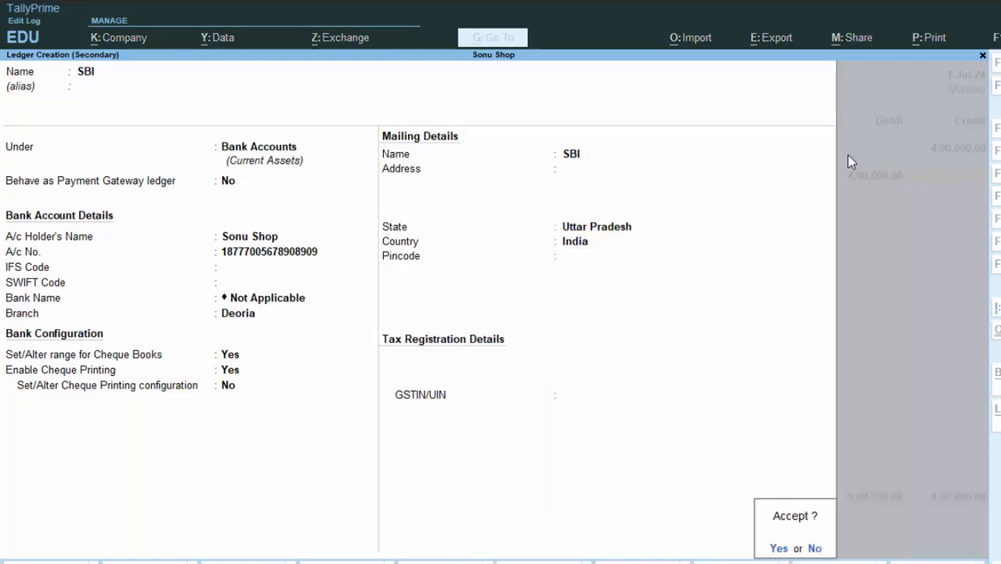
{"action": "key", "text": "Return"}
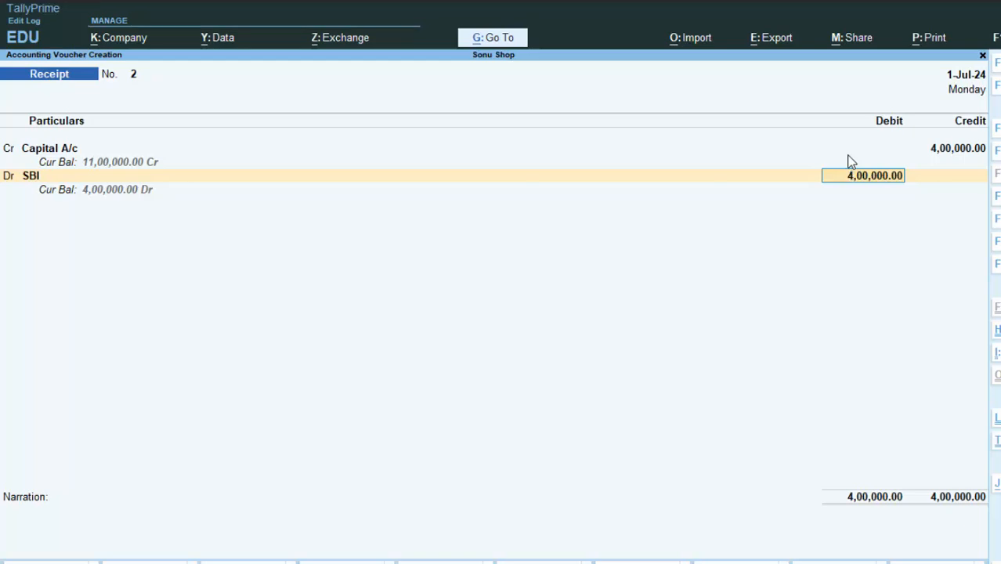
Debit SBI with 4,00,000 as Cheque/DD dated 1-Jul-24, leave instrument details and narration blank, and save the receipt
{"action": "key", "text": "Return"}
{"action": "key", "text": "Return"}
{"action": "key", "text": "Return"}
{"action": "key", "text": "Return"}
{"action": "key", "text": "Return"}
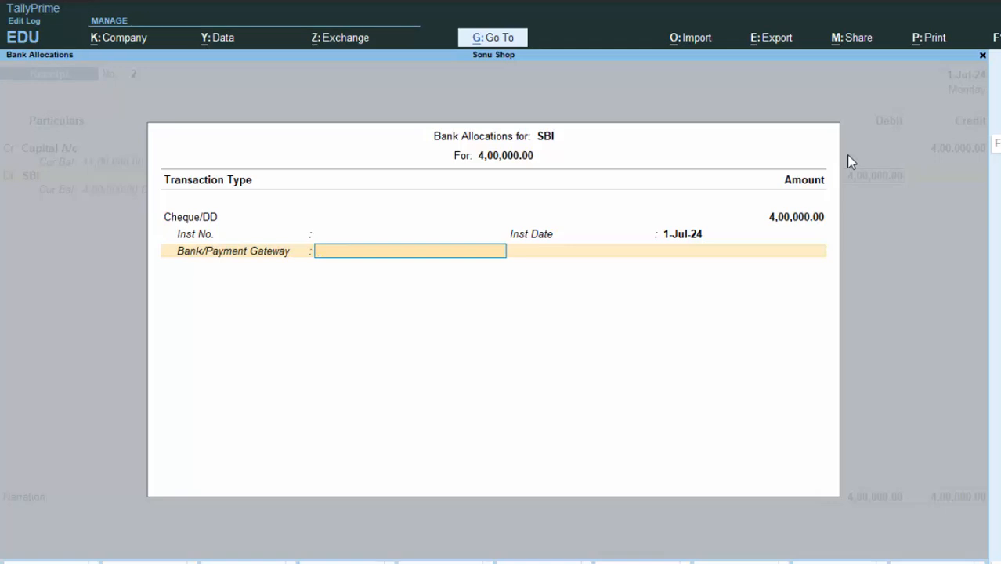
{"action": "key", "text": "Return"}
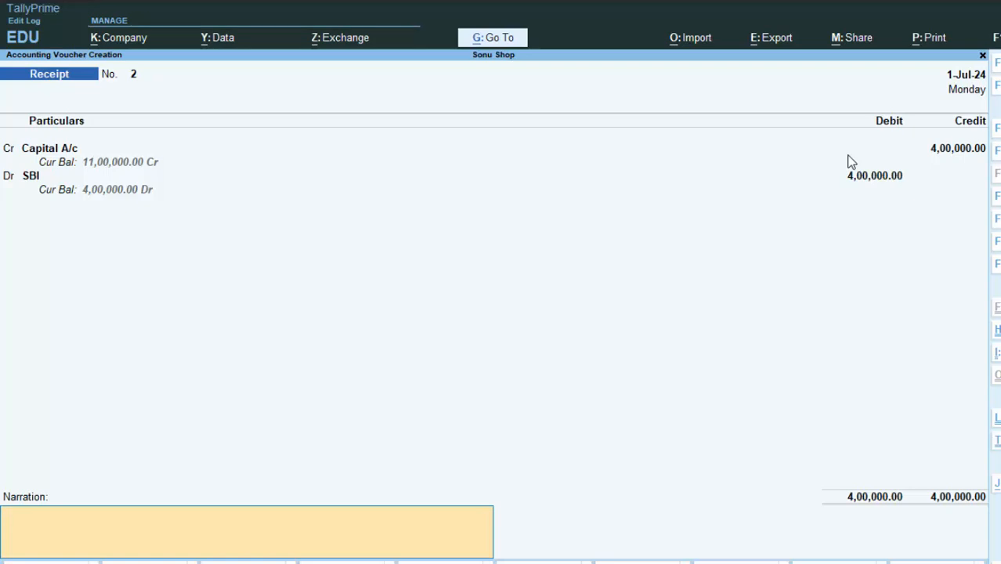
{"action": "key", "text": "Return"}
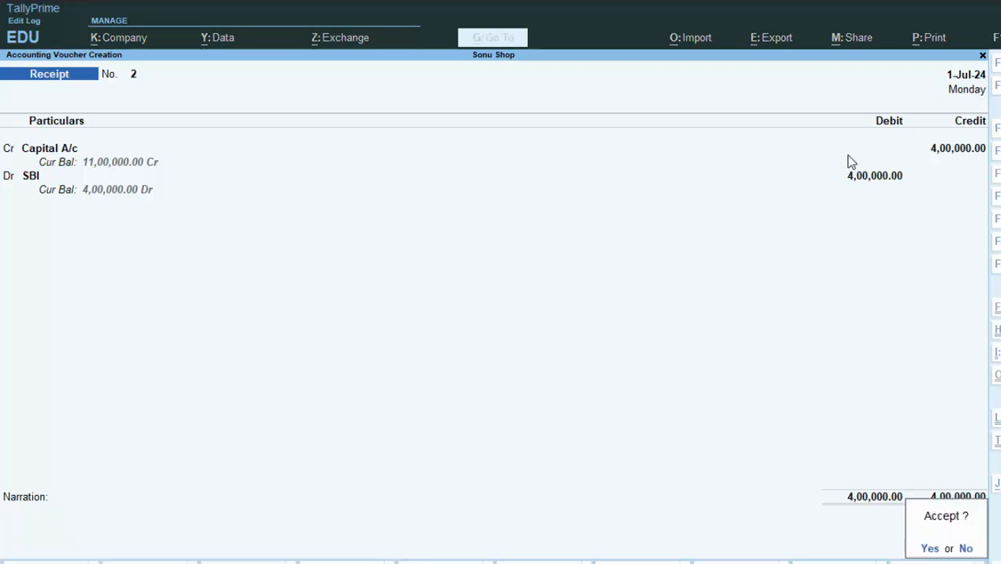
{"action": "key", "text": "Return"}
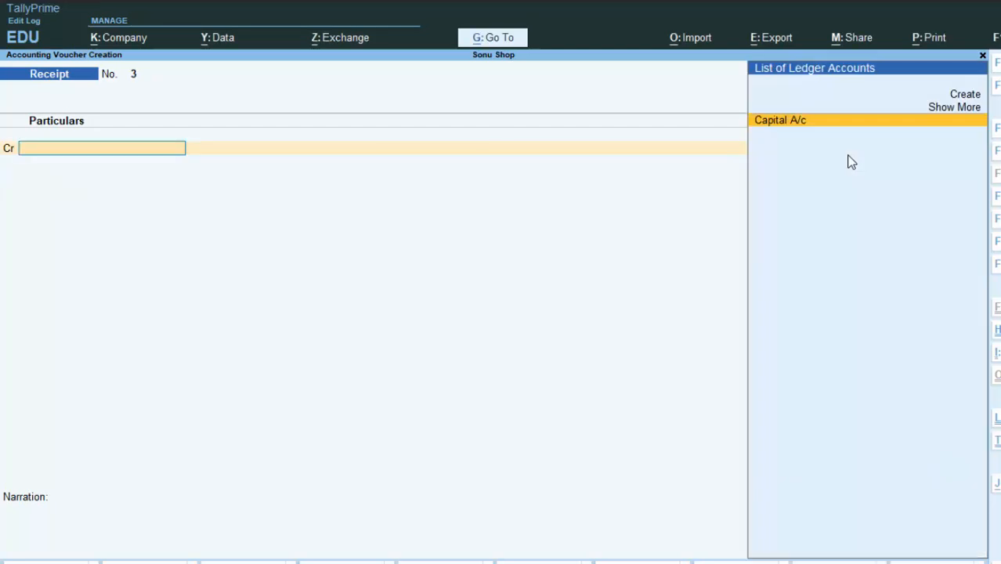
Leave voucher entry and examine the Capital Account from the Balance Sheet down to its July vouchers
{"action": "key", "text": "Escape"}
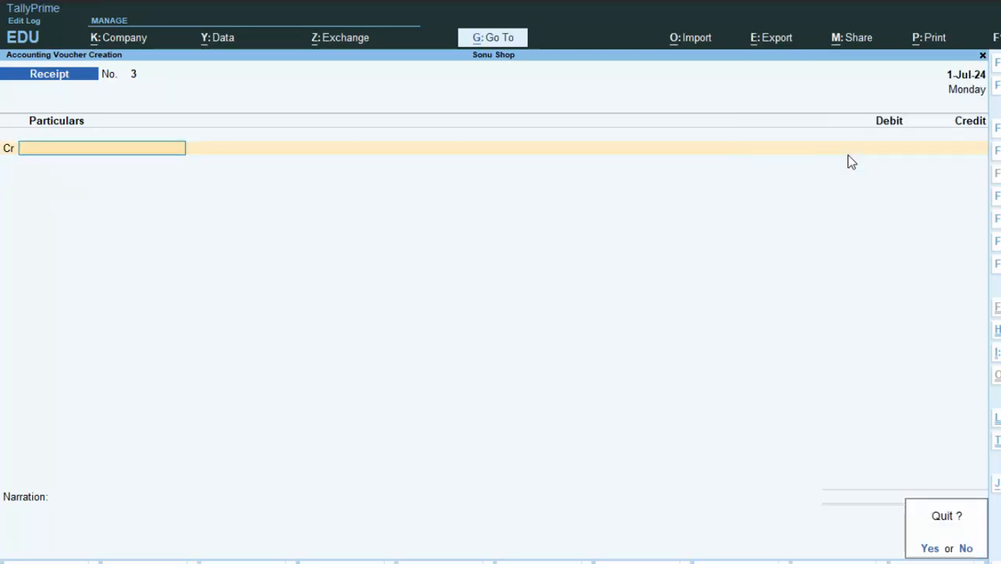
{"action": "key", "text": "Return"}
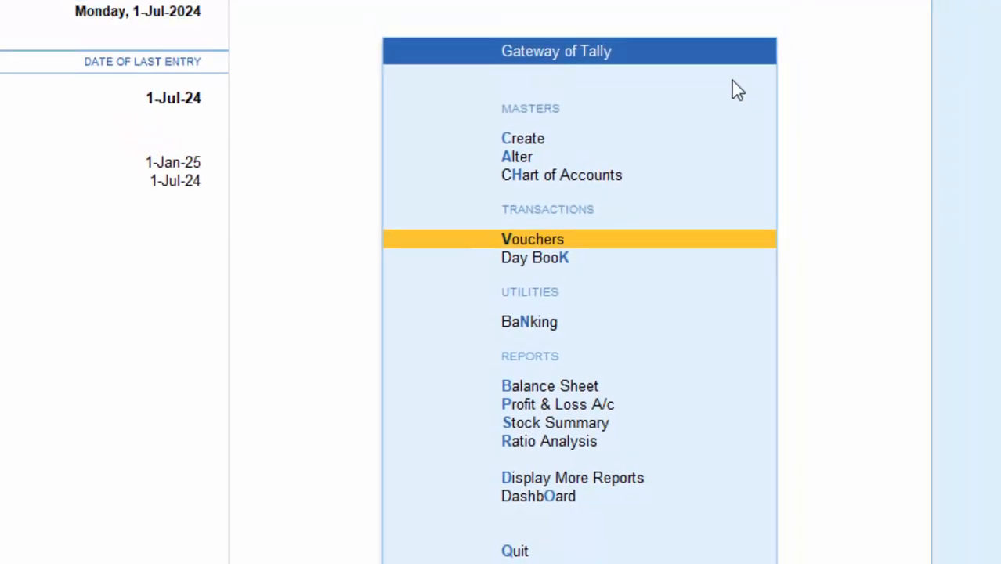
{"action": "key", "text": "b"}
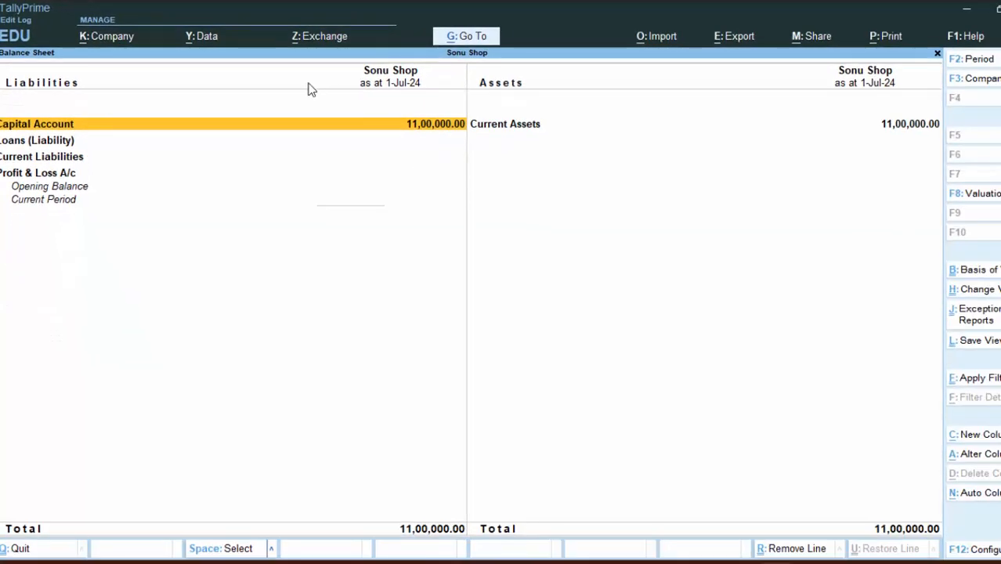
{"action": "key", "text": "Return"}
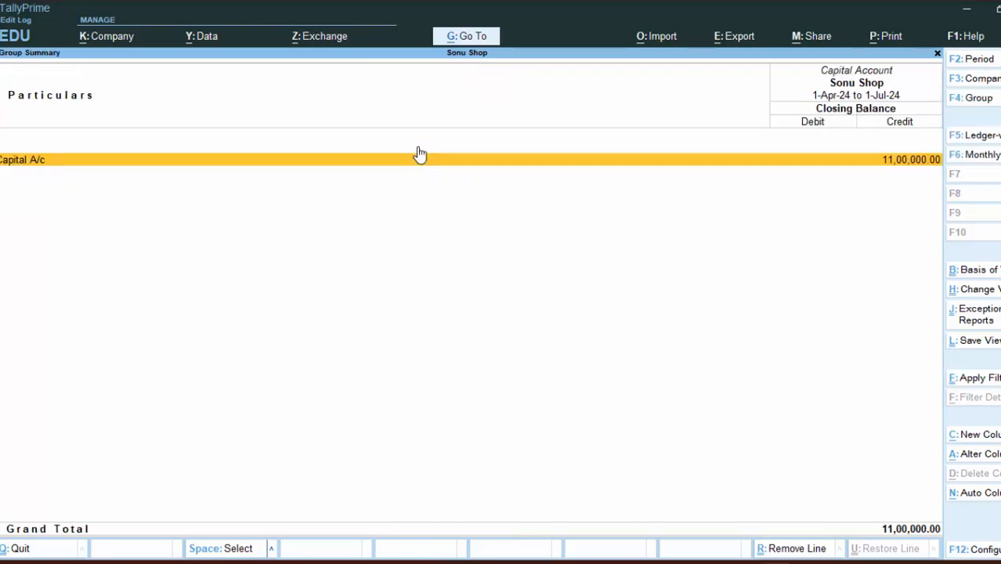
{"action": "key", "text": "Return"}
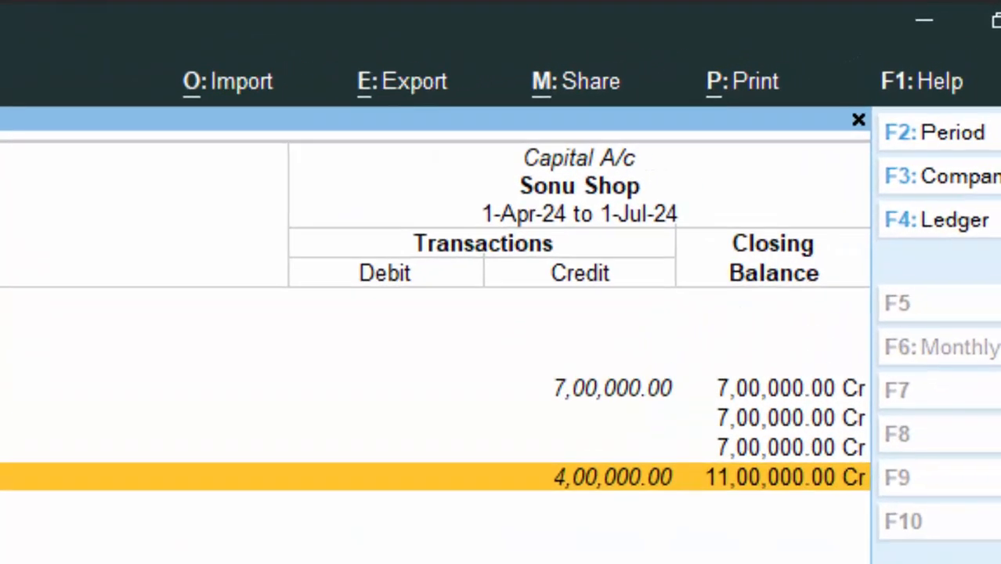
{"action": "key", "text": "Return"}
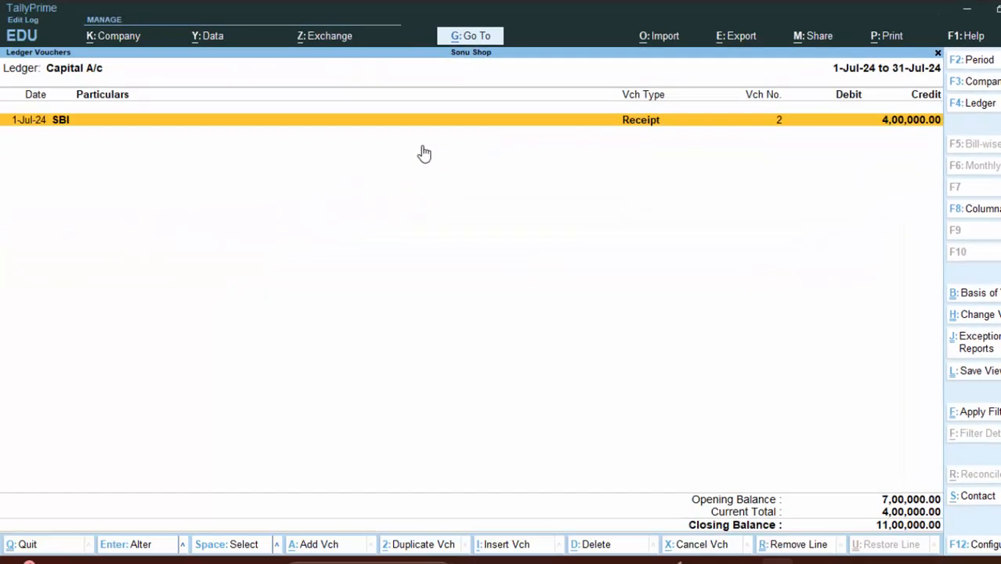
{"action": "key", "text": "Escape"}
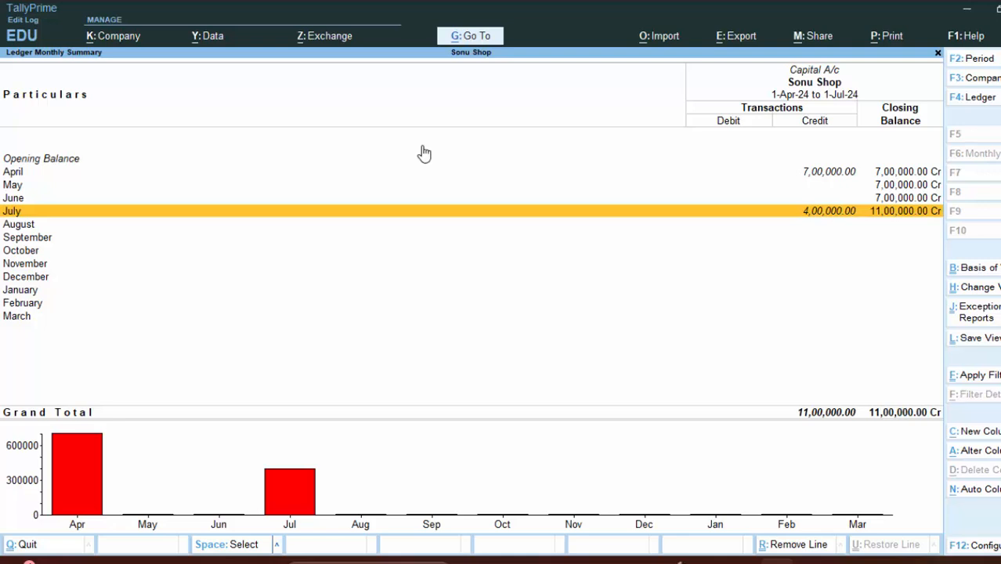
Open the period setting for the Capital A/c monthly summary and accept the existing dates
{"action": "key", "text": "alt"}
{"action": "key", "text": "alt+F2"}
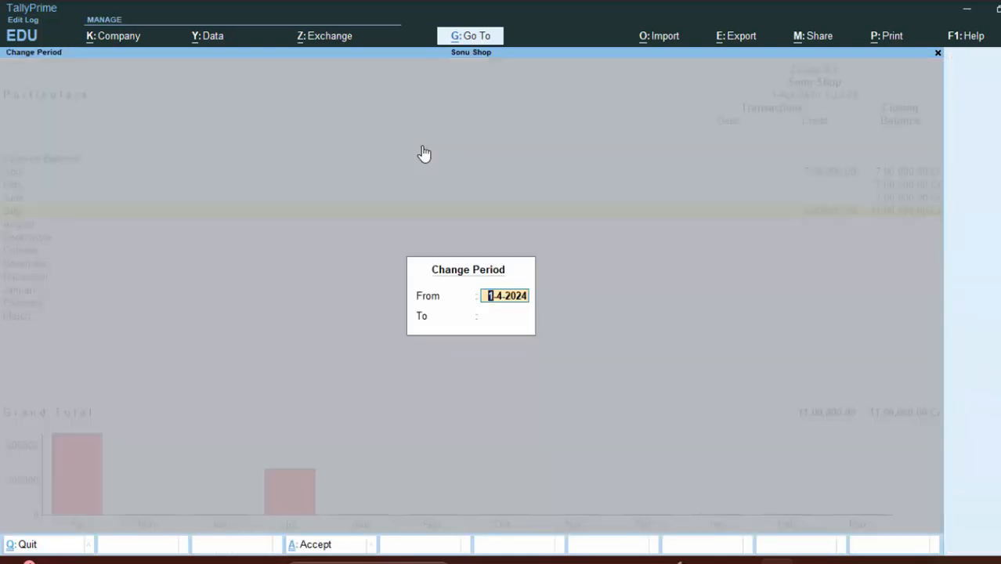
{"action": "key", "text": "Return"}
{"action": "key", "text": "Return"}
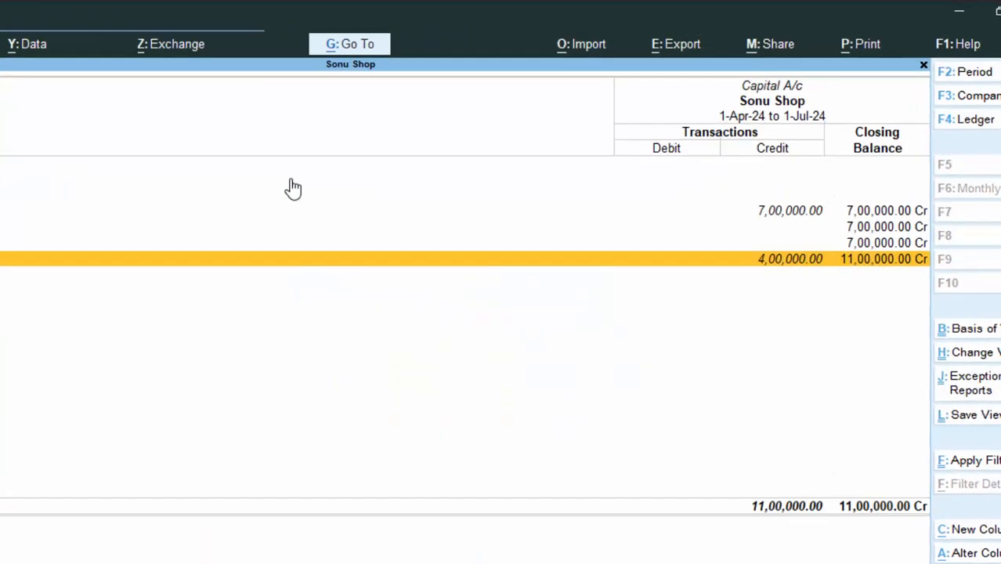
Examine April's receipt voucher in the Capital A/c monthly summary and return without altering it
{"action": "key", "text": "Up"}
{"action": "key", "text": "Up"}
{"action": "key", "text": "Up"}
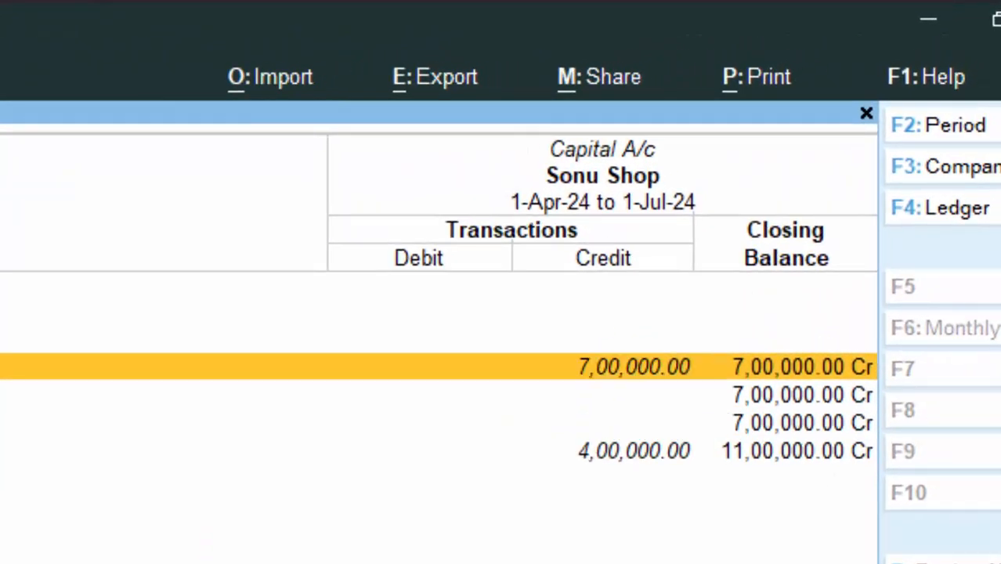
{"action": "key", "text": "Return"}
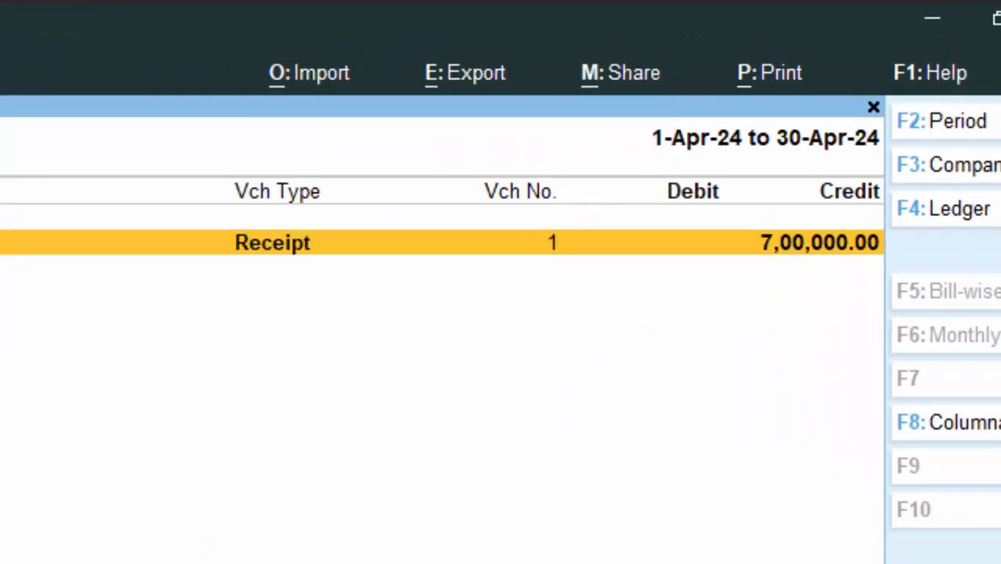
{"action": "key", "text": "Return"}
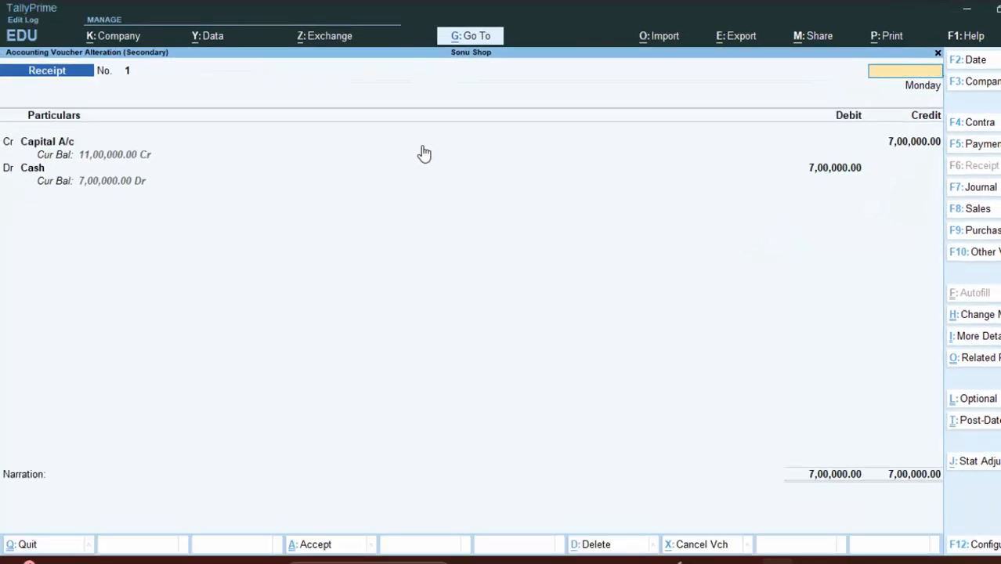
{"action": "key", "text": "Escape"}
{"action": "key", "text": "y"}
{"action": "key", "text": "Escape"}
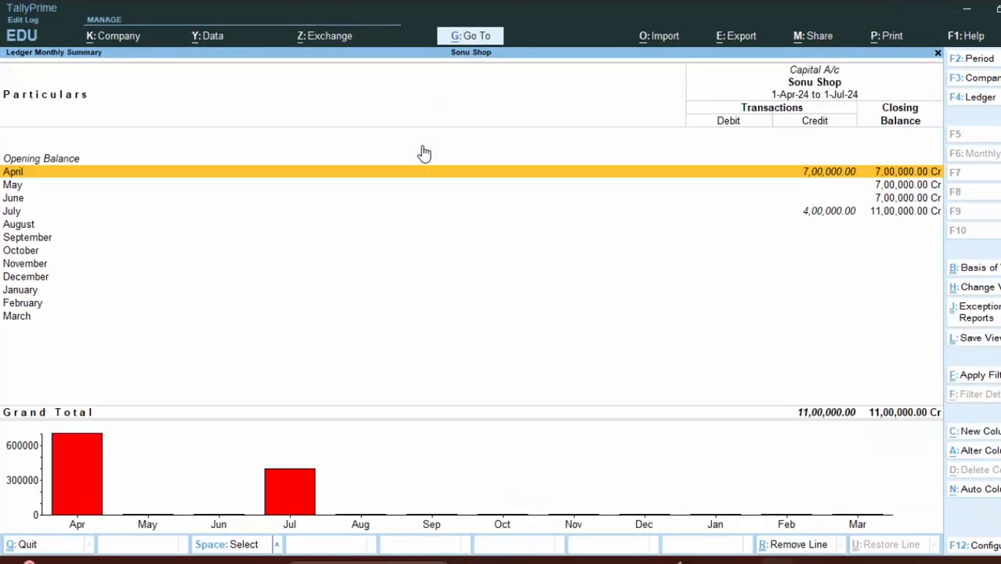
Examine July's SBI receipt voucher in the Capital A/c monthly summary, close it unaltered and reopen the July voucher list
{"action": "key", "text": "Down"}
{"action": "key", "text": "Down"}
{"action": "key", "text": "Down"}
{"action": "key", "text": "Return"}
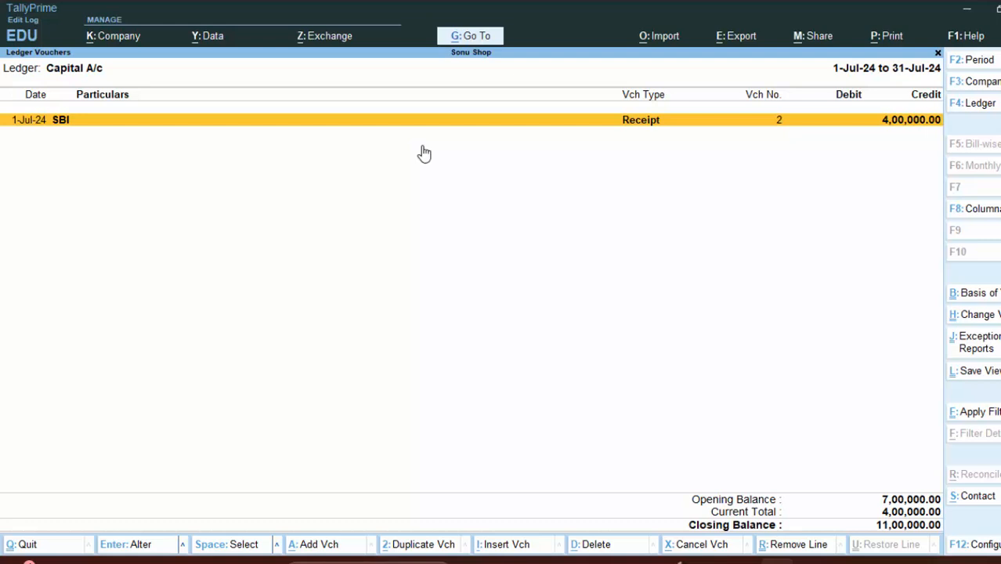
{"action": "key", "text": "Return"}
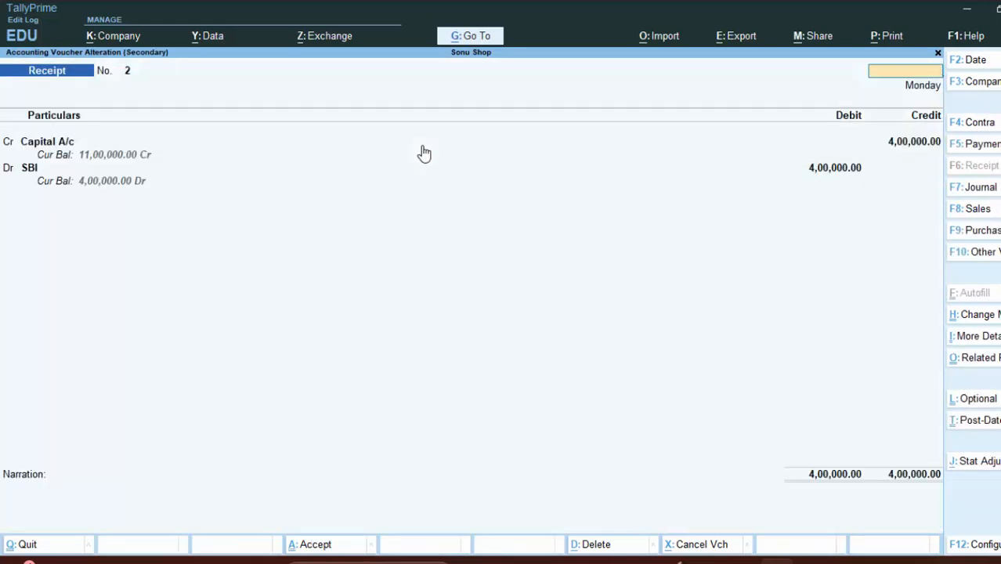
{"action": "key", "text": "Escape"}
{"action": "key", "text": "Escape"}
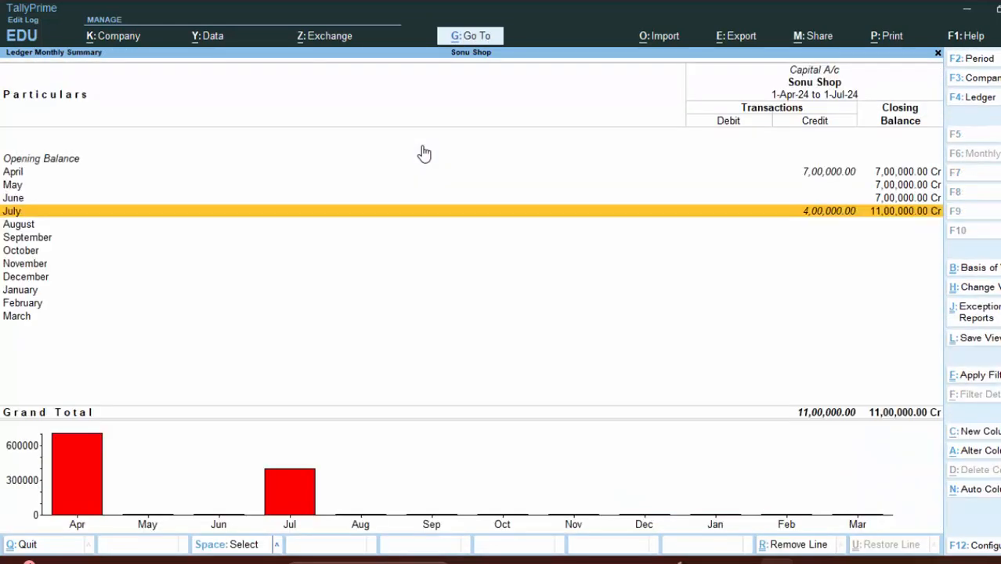
{"action": "key", "text": "Return"}
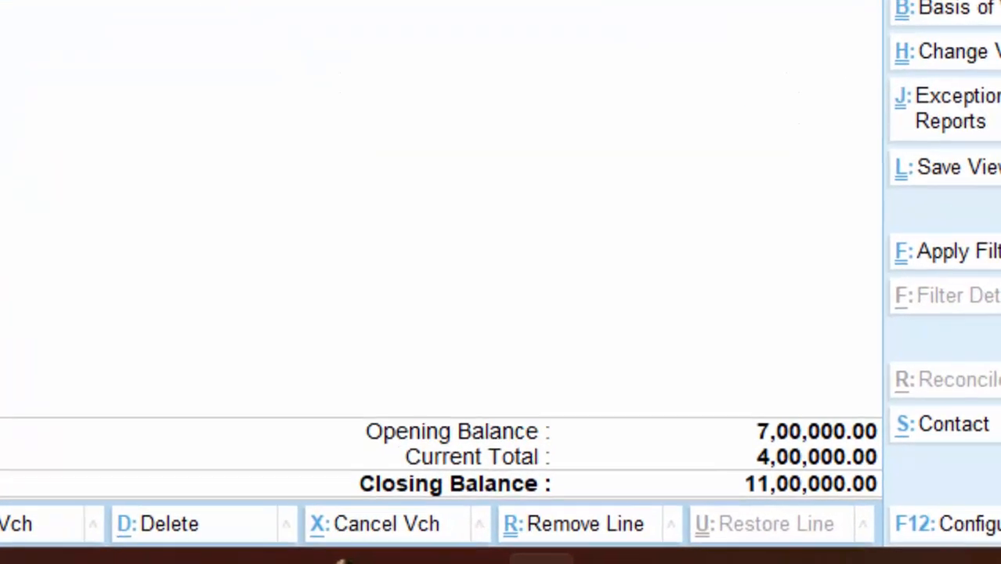